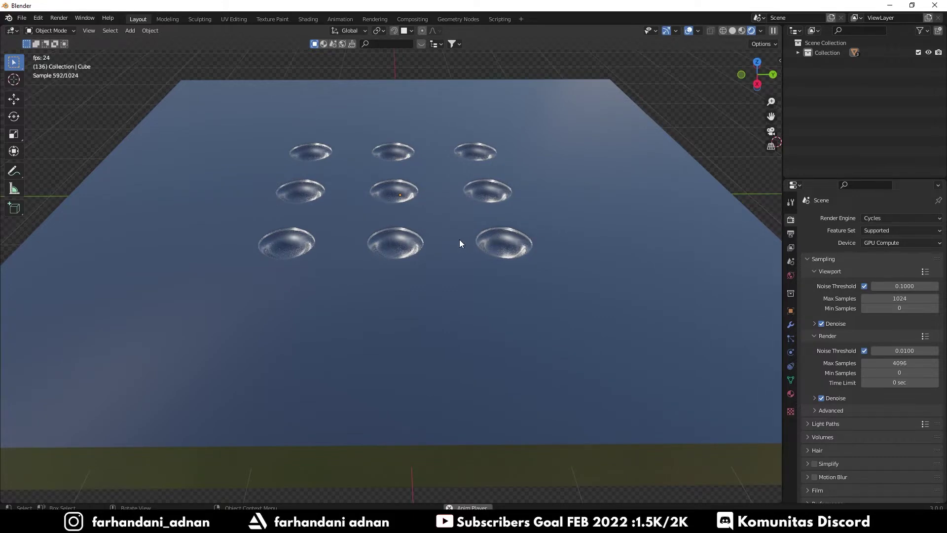
# Examine the rendered slab with its nine round dimples and switch the viewport to Solid shading to see the separate dimple meshes
pyautogui.moveTo(459, 239); pyautogui.dragTo(425, 238, button='middle')
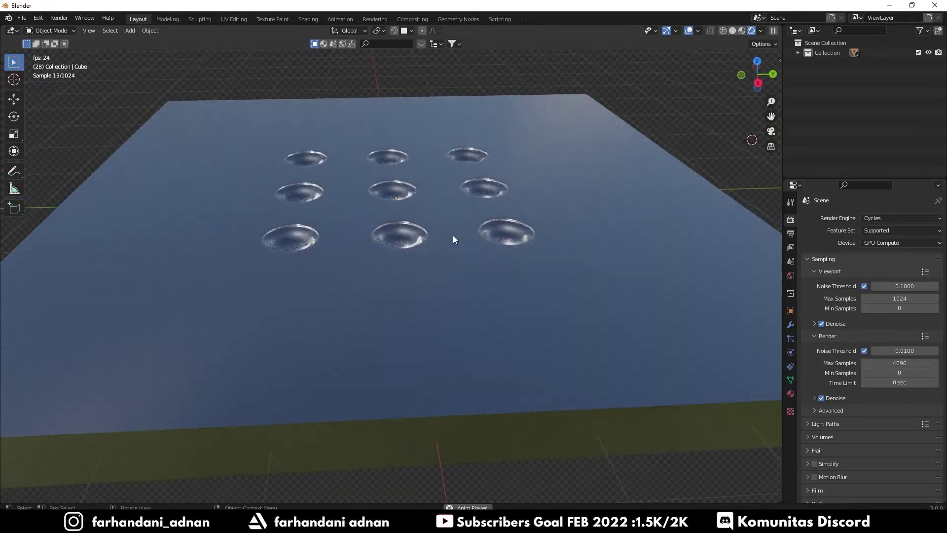
pyautogui.press('z')
pyautogui.moveTo(576, 236); pyautogui.dragTo(541, 243, button='middle')
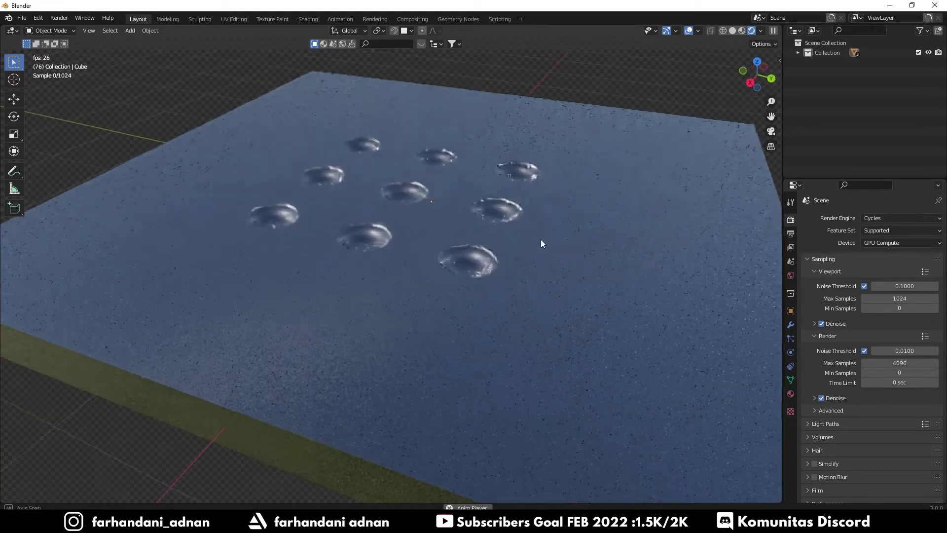
pyautogui.moveTo(481, 249); pyautogui.dragTo(483, 229, button='middle')
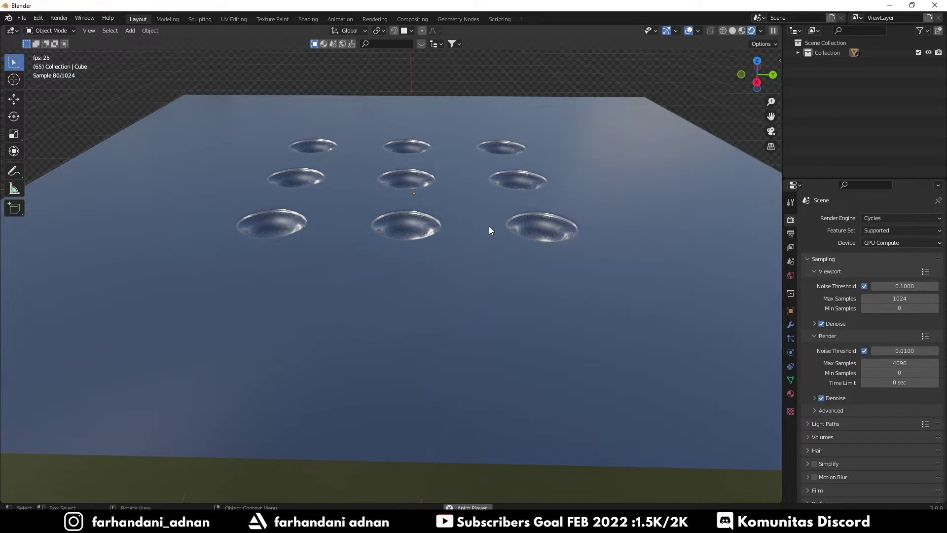
pyautogui.press('z')
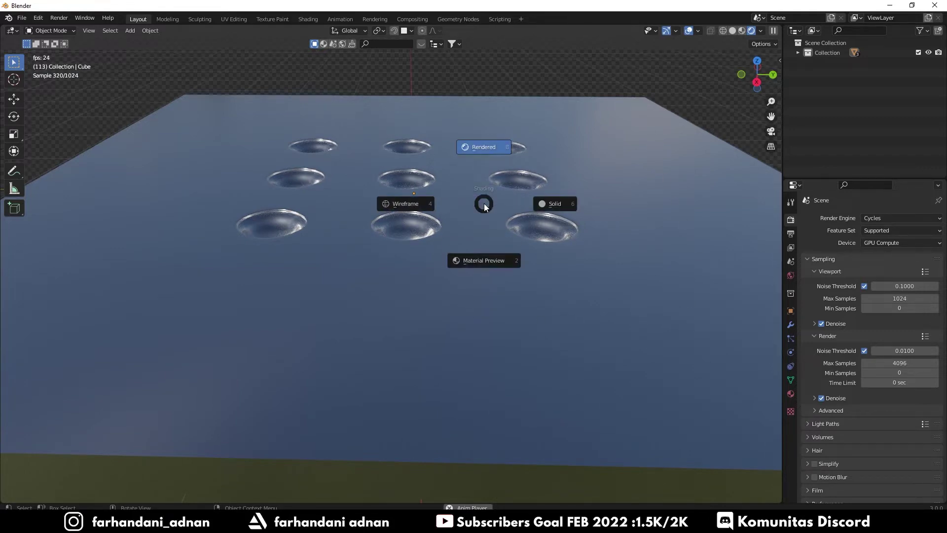
pyautogui.click(545, 203)
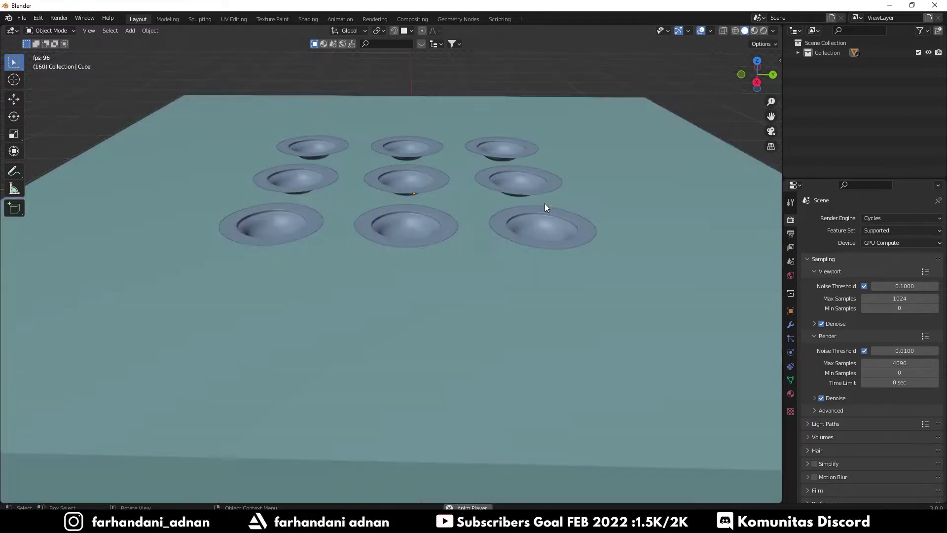
pyautogui.moveTo(392, 259)
pyautogui.mouseDown(button='middle')
pyautogui.moveTo(429, 239)
pyautogui.moveTo(432, 170)
pyautogui.mouseUp(button='middle')
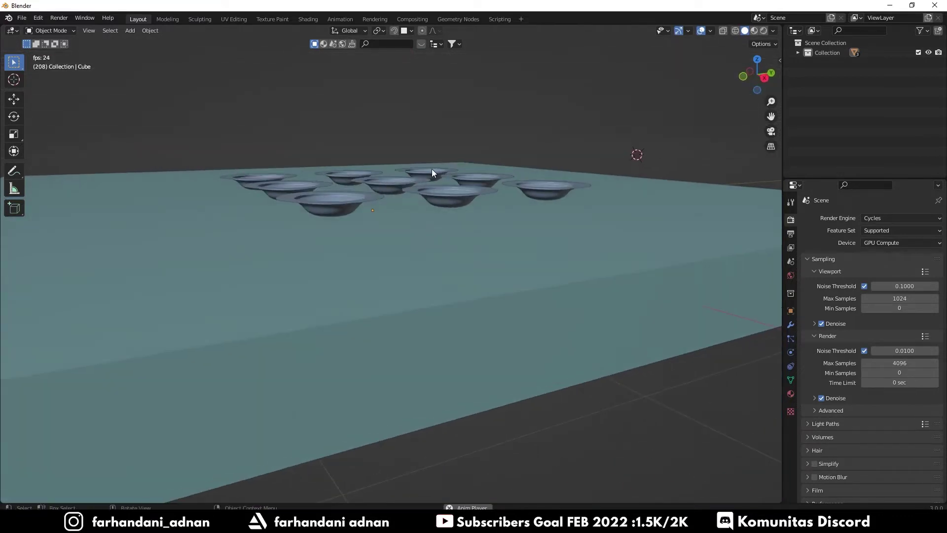
# Clear the existing dimples and add a four-sided circle mesh raised about 0.79 m above the slab's centre
pyautogui.click(441, 194)
pyautogui.hotkey('shift', 'a')
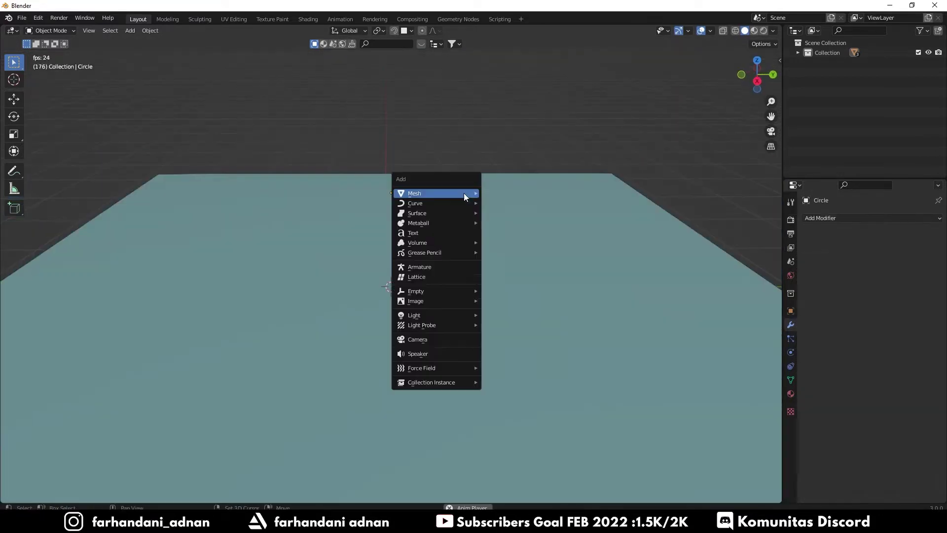
pyautogui.moveTo(434, 193)
pyautogui.click(511, 212)
# Add a Subdivision Surface modifier to the circle with its viewport level set to 3
pyautogui.click(868, 217)
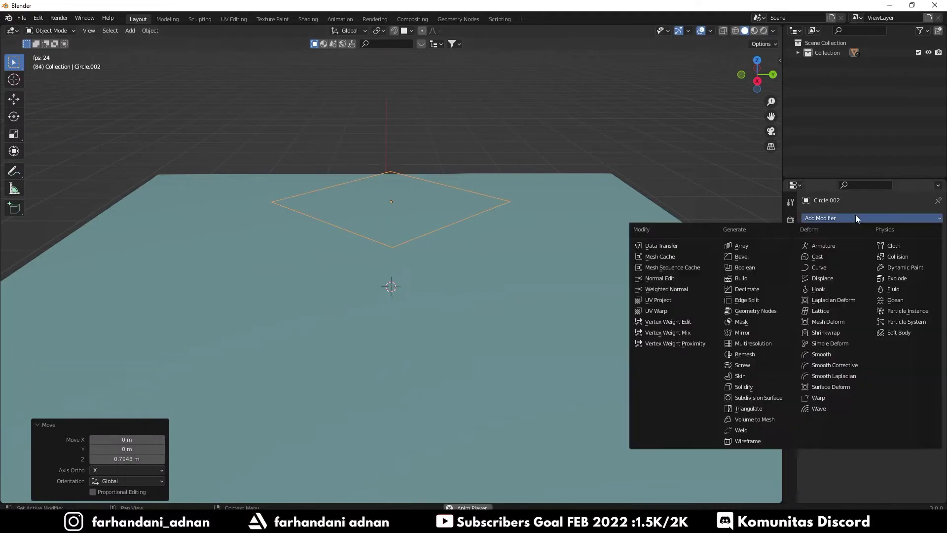
pyautogui.click(755, 399)
pyautogui.click(925, 261)
pyautogui.click(926, 262)
# Extrude the whole circle outline about 0.14 m down along Z and scale the new ring slightly inward
pyautogui.press('Tab')
pyautogui.press('1')
pyautogui.press('a')
pyautogui.press('e')
pyautogui.press('z')
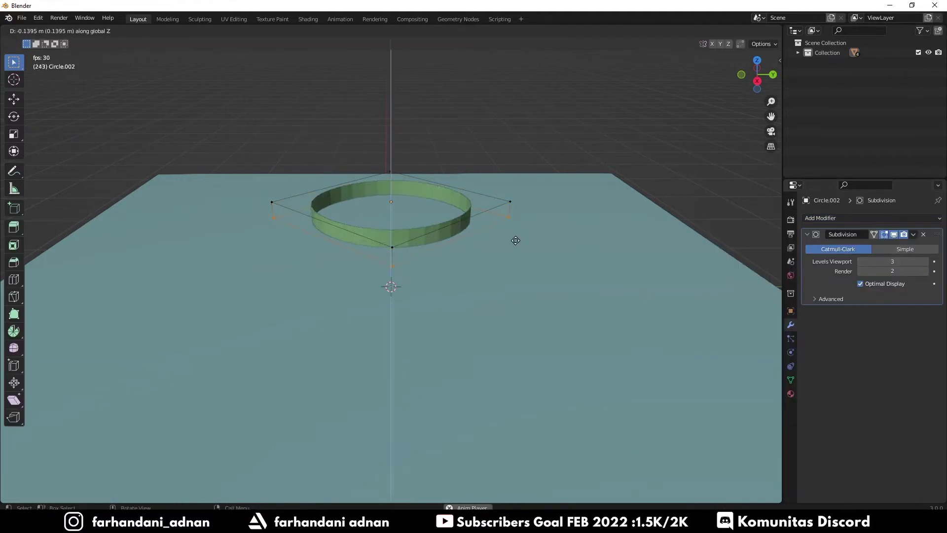
pyautogui.click(516, 240)
pyautogui.press('s')
pyautogui.click(552, 225)
# Extrude the lower ring about 0.30 m further down along Z and fill it with a face to close the bowl's bottom
pyautogui.press('e')
pyautogui.press('z')
pyautogui.click(518, 279)
pyautogui.press('s')
pyautogui.rightClick(567, 257)
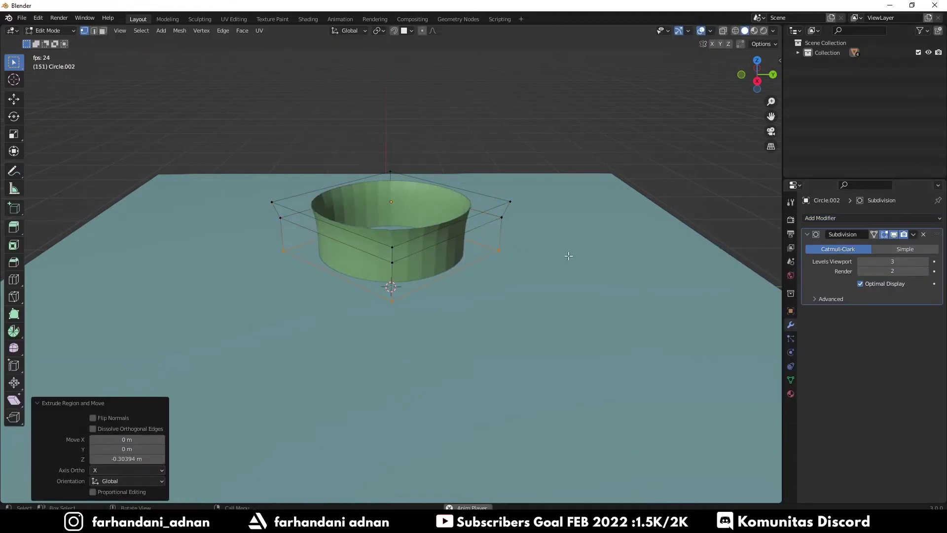
pyautogui.press('f')
# Extend the bowl's top edge loop outward into a wide flat brim and shade the object smooth
pyautogui.moveTo(498, 219); pyautogui.dragTo(498, 240, button='middle')
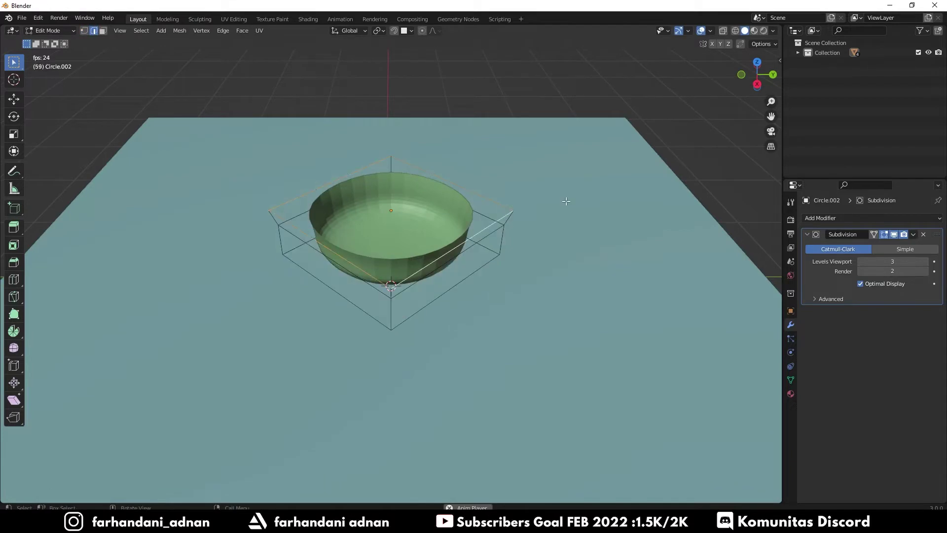
pyautogui.press('s')
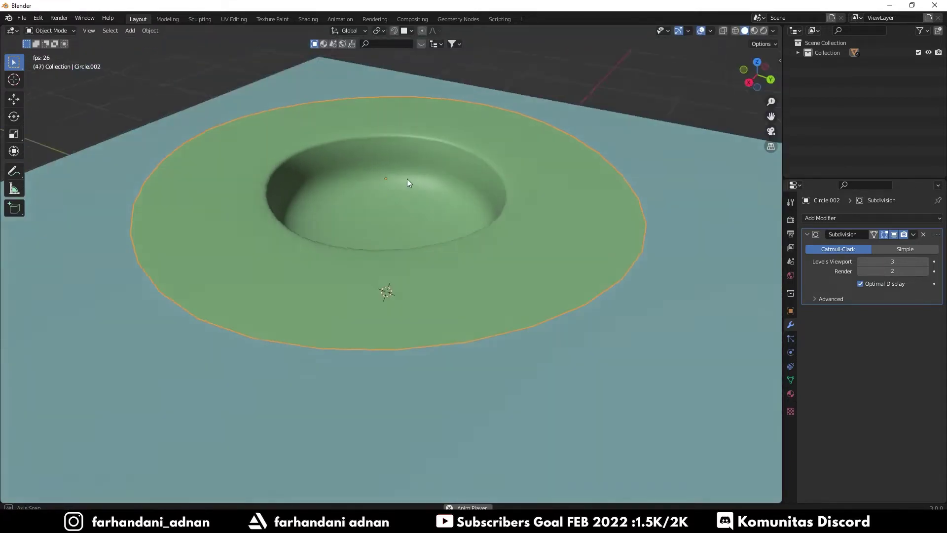
pyautogui.scroll(-2, 434, 197)
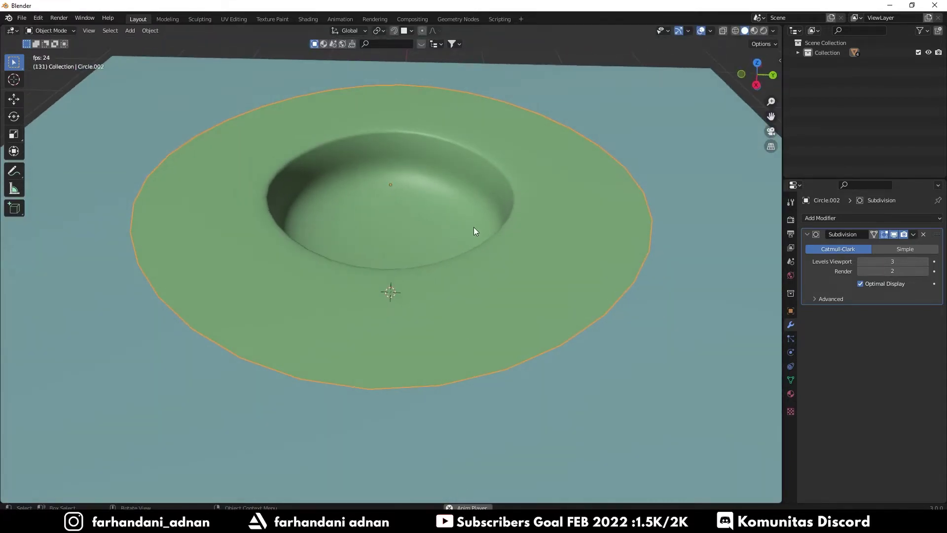
pyautogui.scroll(-2, 459, 237)
pyautogui.moveTo(440, 245); pyautogui.dragTo(466, 222, button='middle')
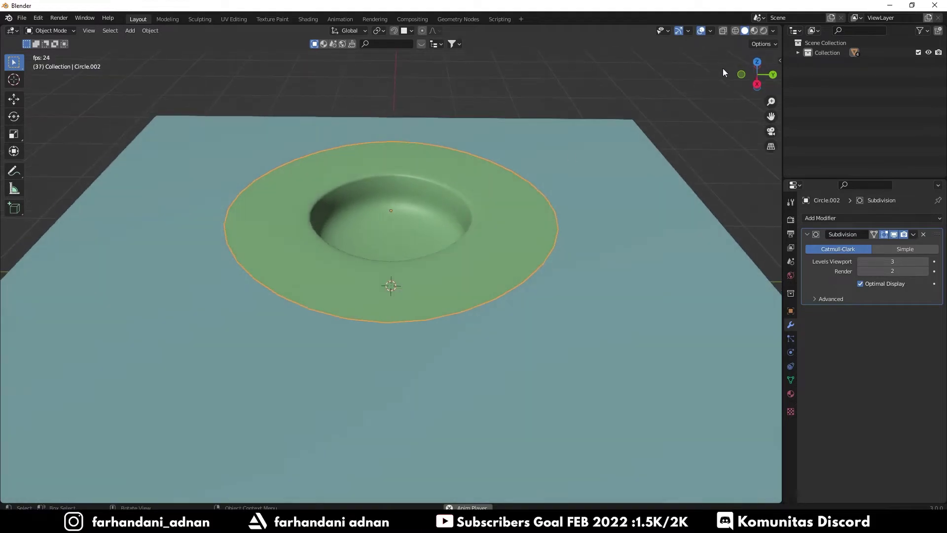
# Turn on the Face Orientation overlay and check which way the bowl's normals face
pyautogui.click(710, 31)
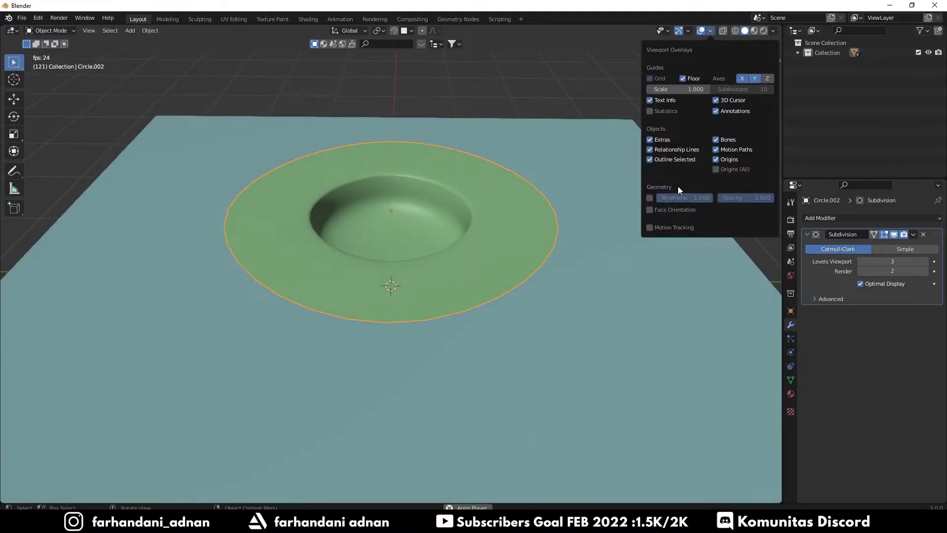
pyautogui.click(650, 211)
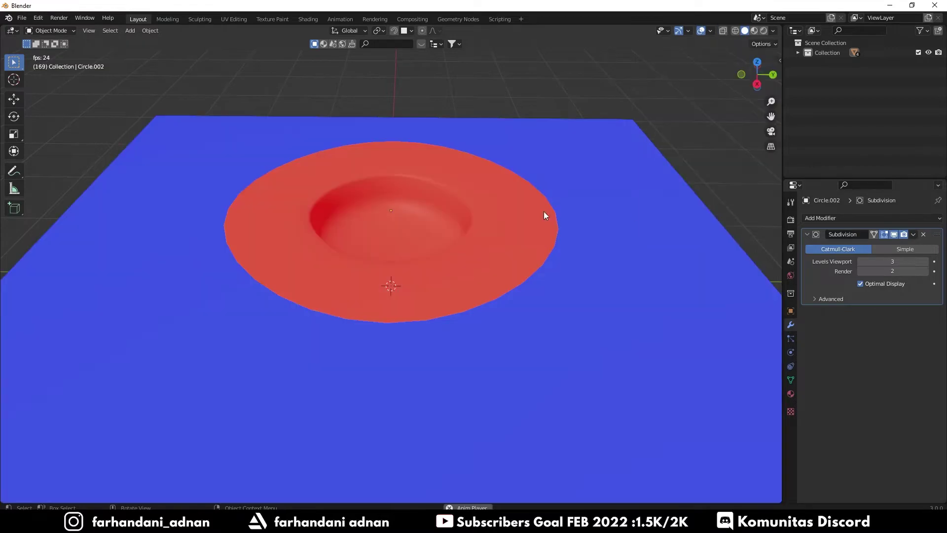
pyautogui.moveTo(481, 228)
pyautogui.mouseDown(button='middle')
pyautogui.moveTo(483, 198)
pyautogui.moveTo(477, 213)
pyautogui.mouseUp(button='middle')
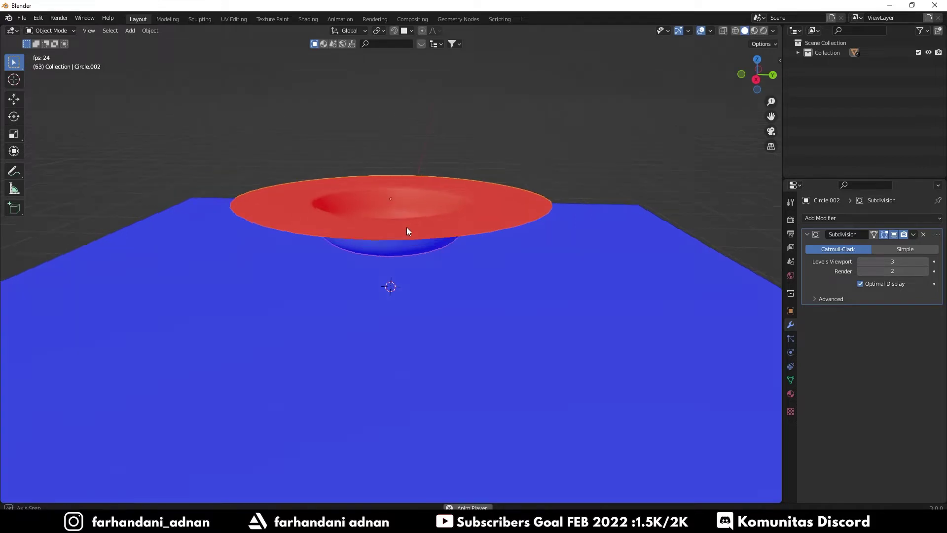
pyautogui.moveTo(407, 227); pyautogui.dragTo(424, 217, button='middle')
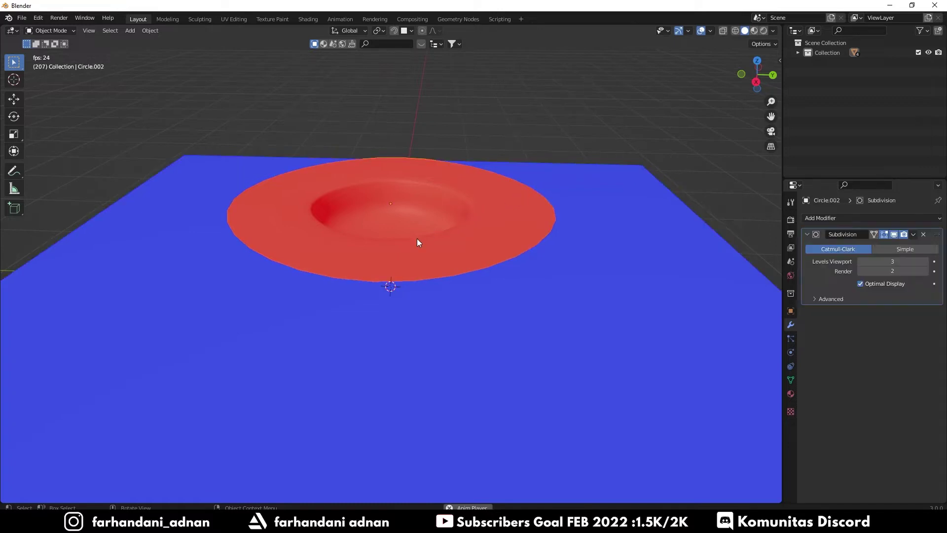
# Flip the normals of all the bowl's faces and inspect their orientation from above and from the side
pyautogui.press('Tab')
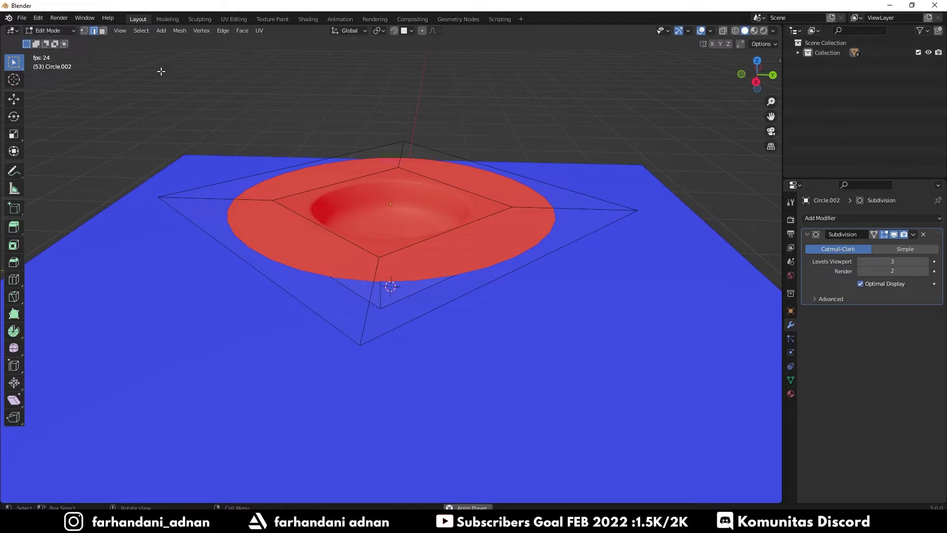
pyautogui.press('a')
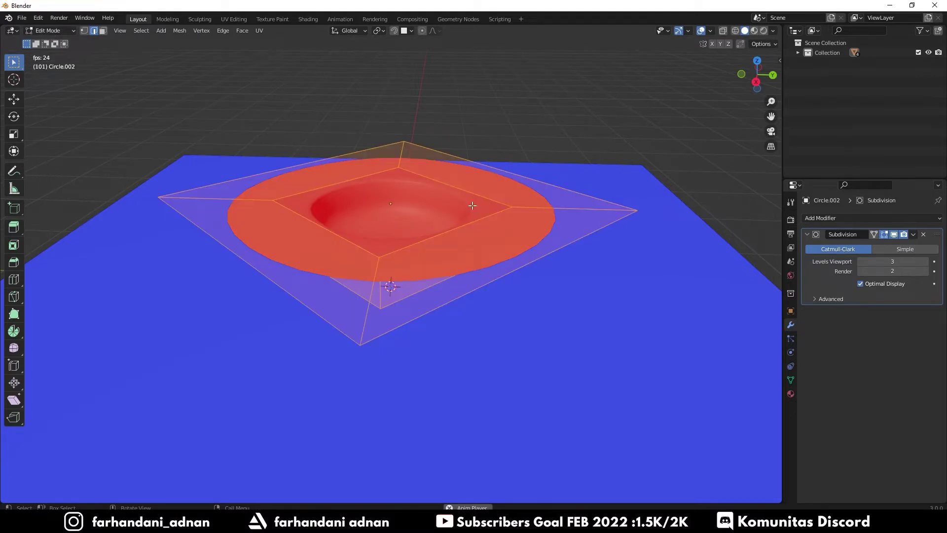
pyautogui.hotkey('alt', 'n')
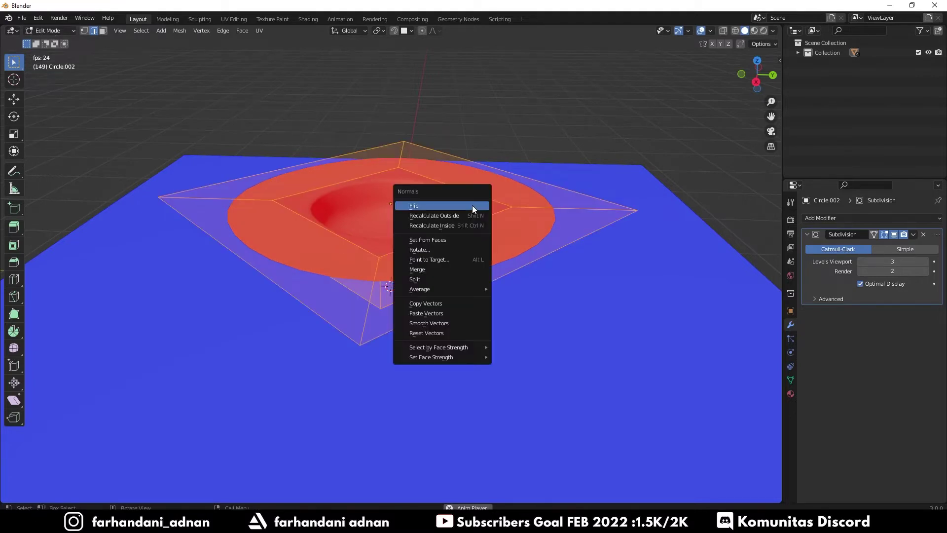
pyautogui.click(472, 205)
pyautogui.press('Tab')
pyautogui.moveTo(474, 208); pyautogui.dragTo(411, 198, button='middle')
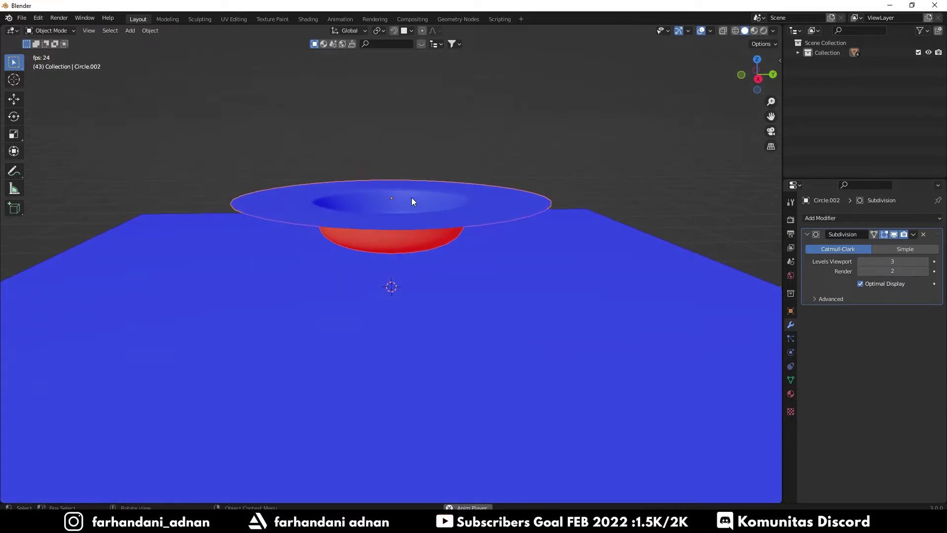
pyautogui.scroll(6, 409, 200)
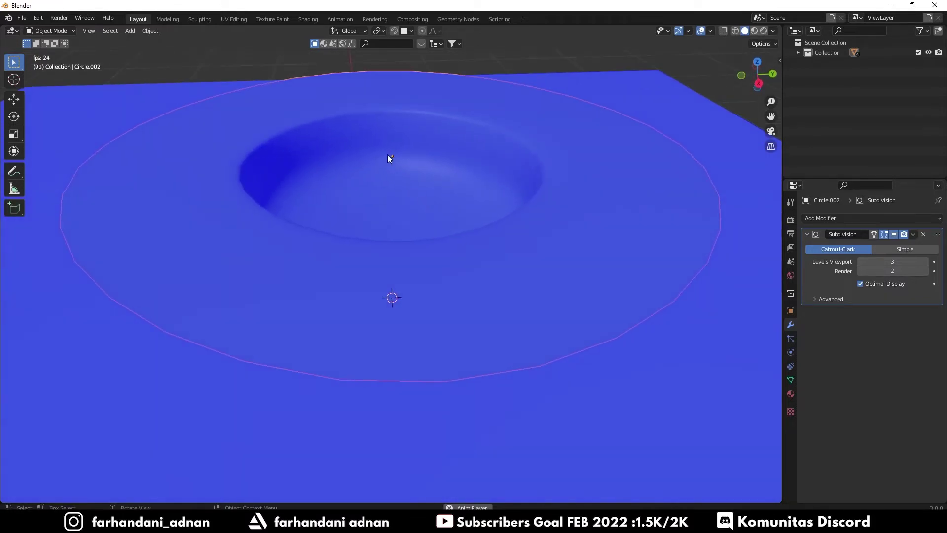
pyautogui.moveTo(395, 158)
pyautogui.mouseDown(button='middle')
pyautogui.moveTo(419, 207)
pyautogui.moveTo(419, 234)
pyautogui.mouseUp(button='middle')
# Turn off the Face Orientation overlay
pyautogui.press('z')
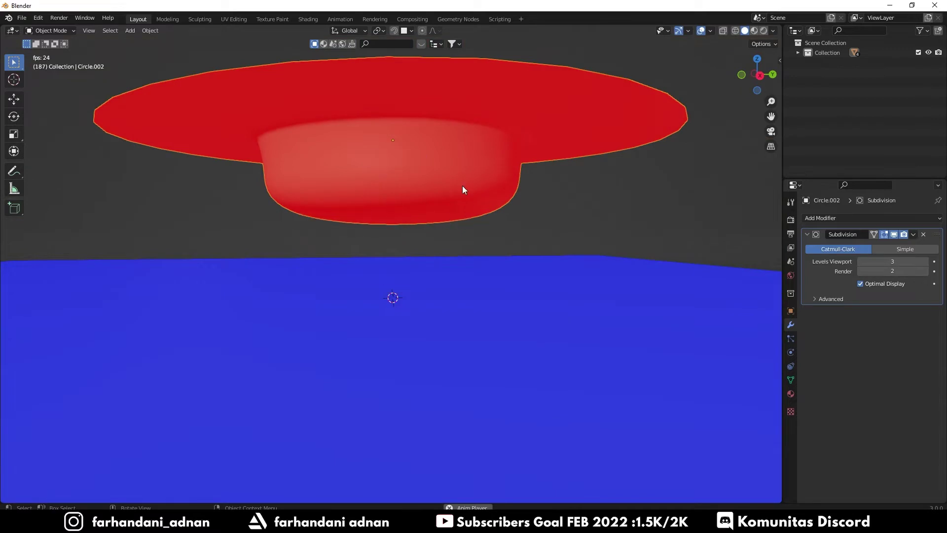
pyautogui.press('z')
pyautogui.click(634, 109)
pyautogui.click(710, 31)
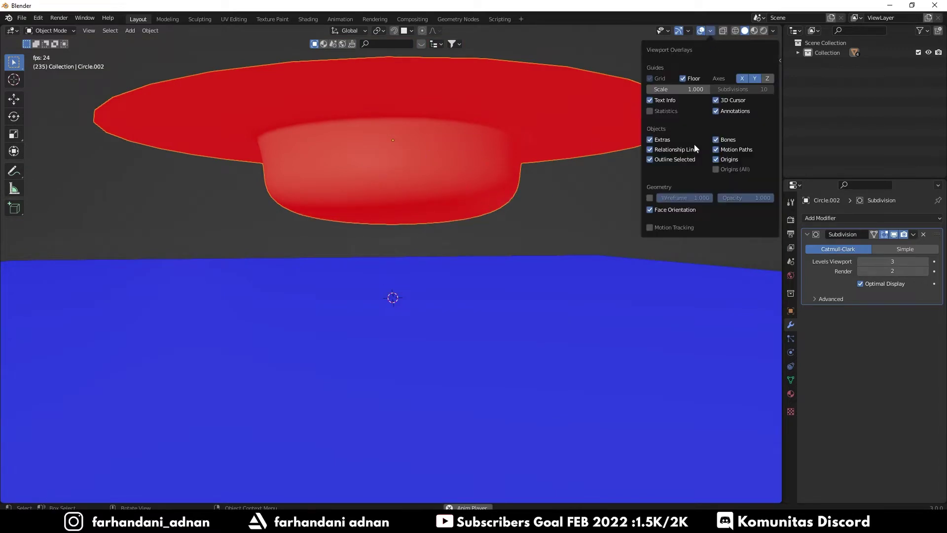
pyautogui.click(659, 211)
pyautogui.moveTo(558, 186); pyautogui.dragTo(398, 136, button='middle')
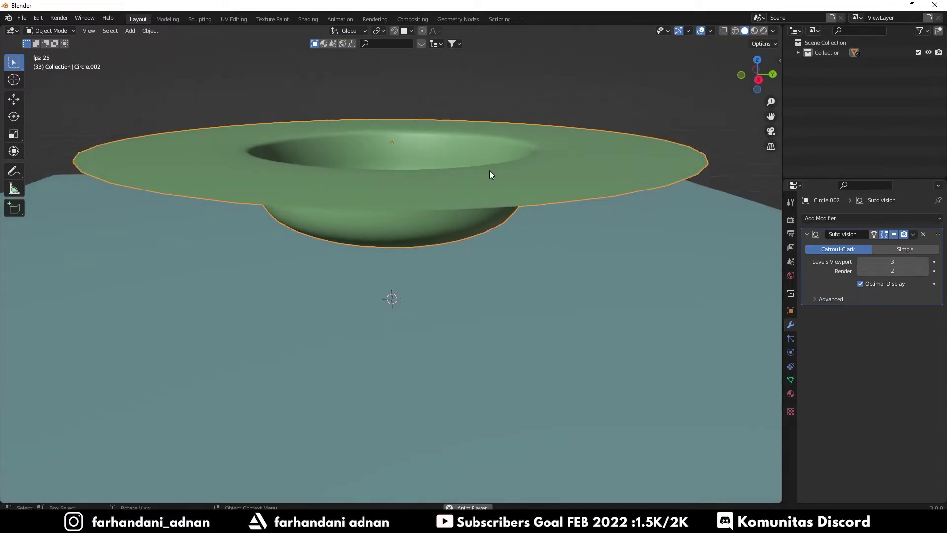
# In the right side view, raise all of the bowl's geometry about 0.4 m along Z so its origin sits at the bottom
pyautogui.click(497, 170)
pyautogui.click(443, 164)
pyautogui.press('KP_3')
pyautogui.scroll(3, 427, 254)
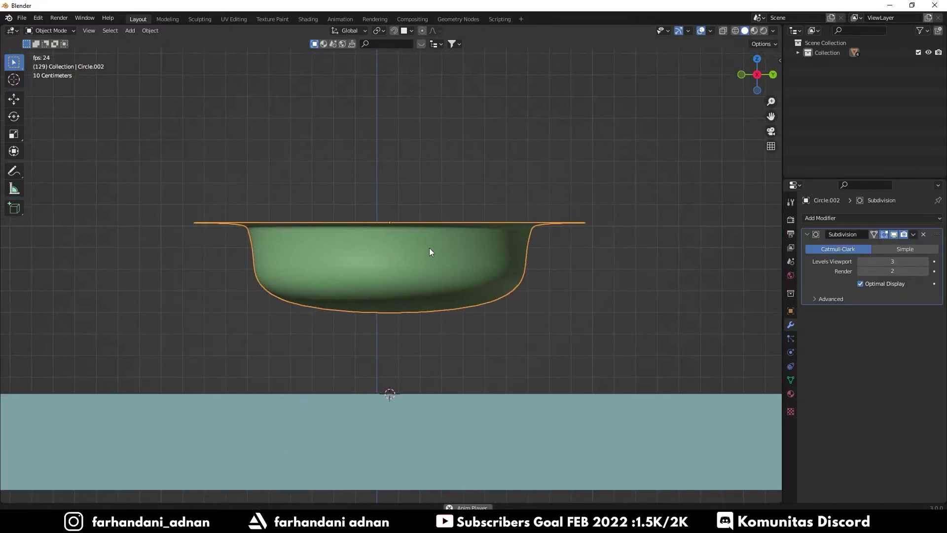
pyautogui.press('Tab')
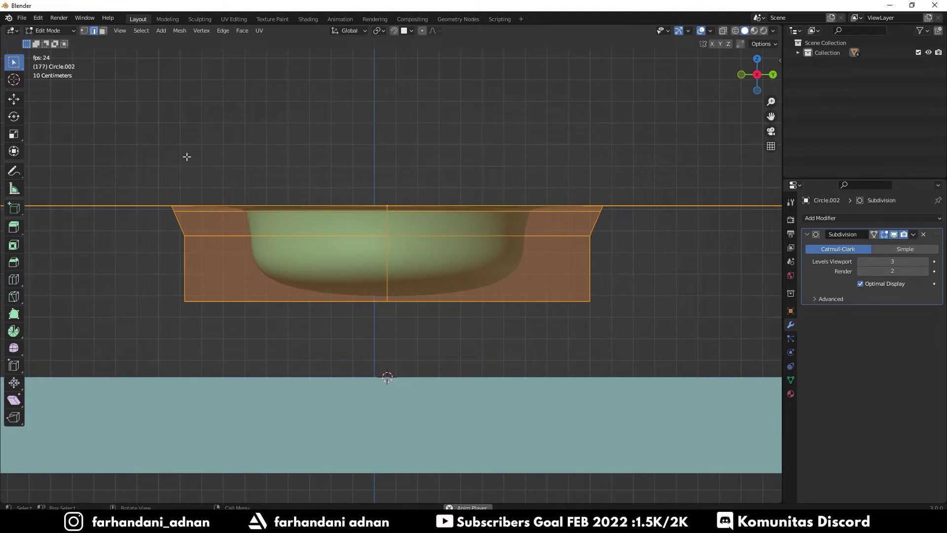
pyautogui.press('g')
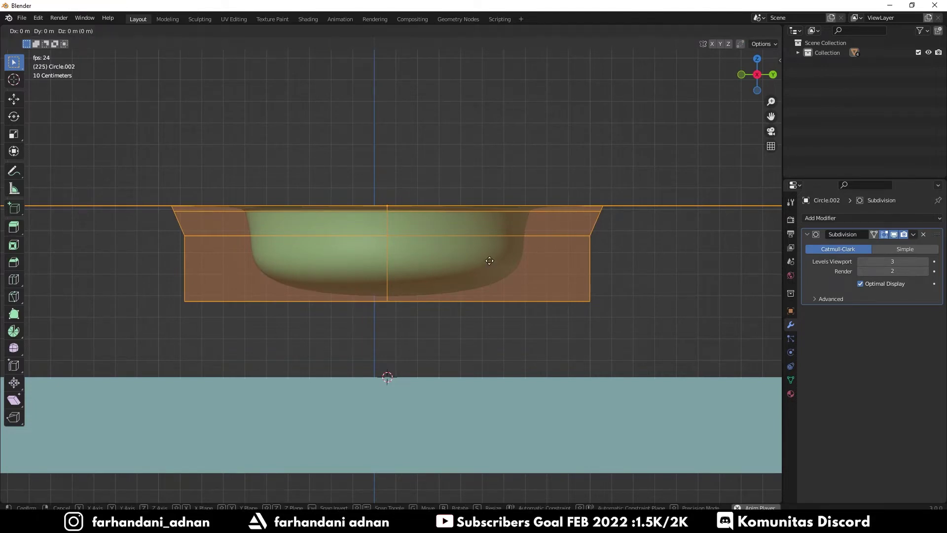
pyautogui.press('z')
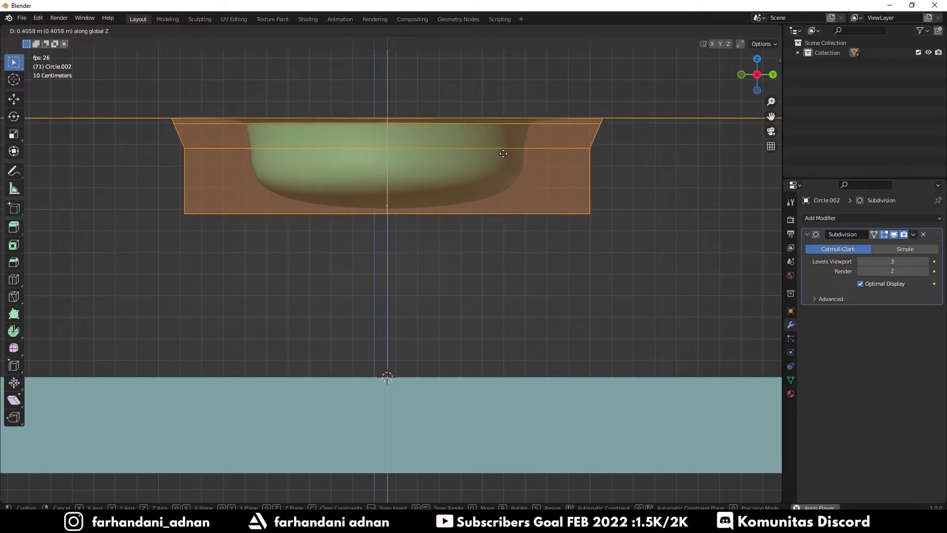
pyautogui.click(498, 168)
pyautogui.press('Tab')
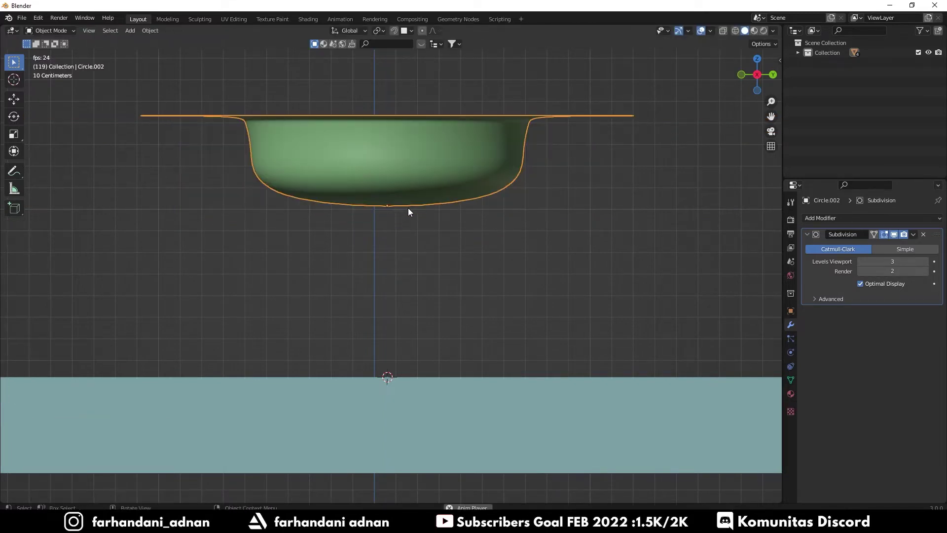
# Scale the bowl down to a small dimple relative to the slab and apply its scale
pyautogui.scroll(2, 405, 208)
pyautogui.scroll(-5, 416, 224)
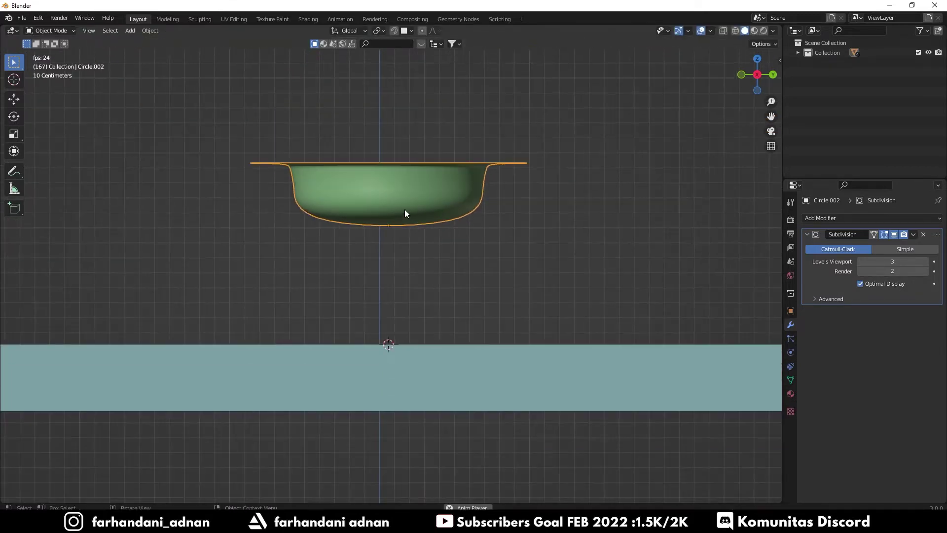
pyautogui.moveTo(406, 212); pyautogui.dragTo(383, 244, button='middle')
pyautogui.scroll(-1, 425, 294)
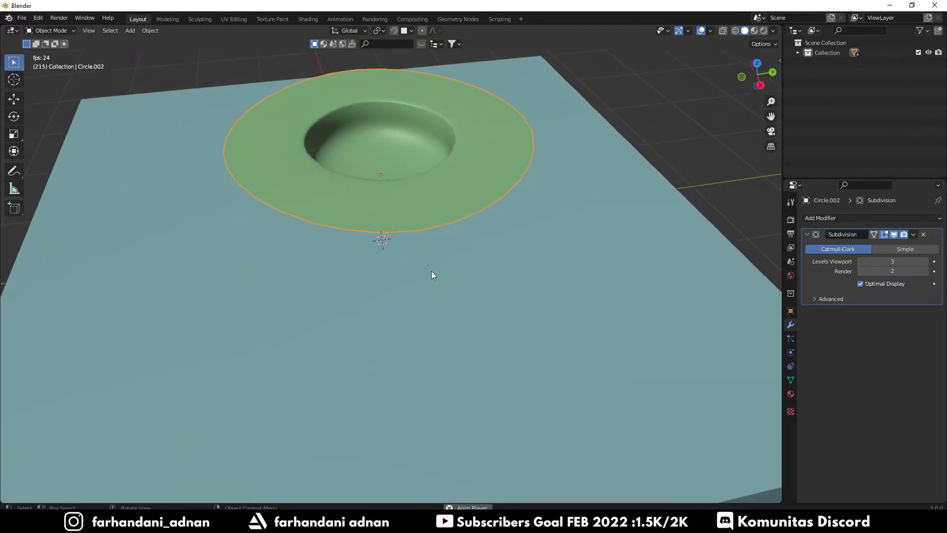
pyautogui.scroll(-3, 434, 269)
pyautogui.press('s')
pyautogui.click(430, 218)
pyautogui.hotkey('ctrl', 'a')
pyautogui.click(430, 218)
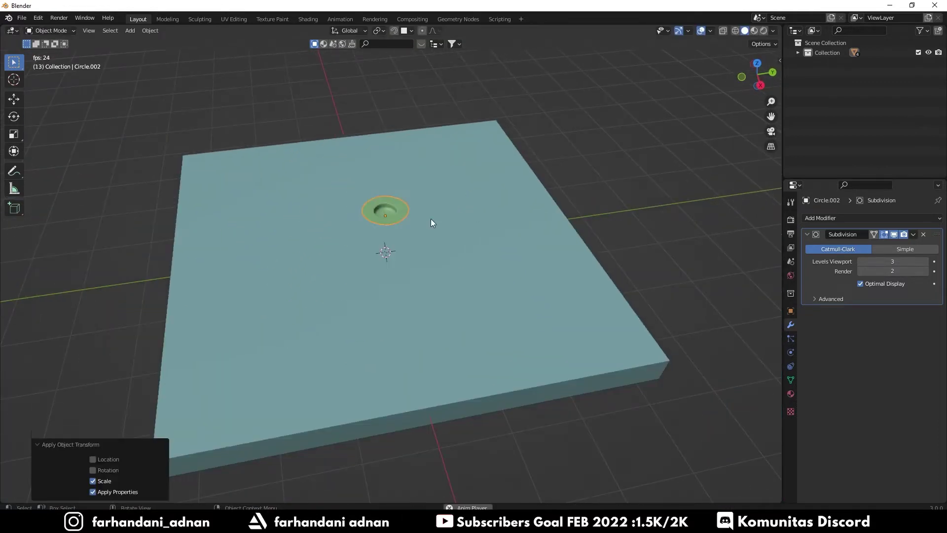
pyautogui.moveTo(431, 218); pyautogui.dragTo(395, 223, button='middle')
pyautogui.scroll(3, 397, 222)
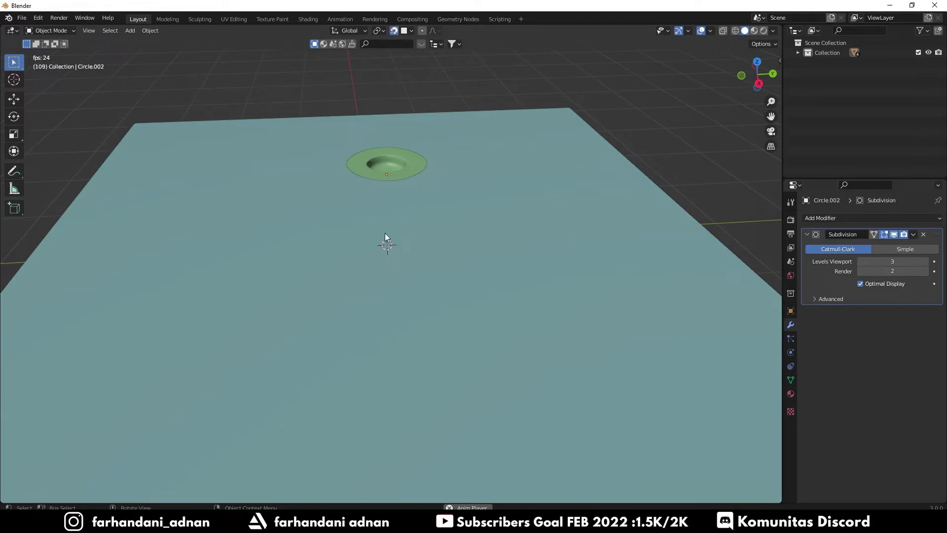
# Lower the dimple about 0.79 m along Z so that its brim sits on the slab's top surface
pyautogui.press('z')
pyautogui.click(391, 170)
pyautogui.moveTo(384, 252); pyautogui.dragTo(392, 226, button='middle')
pyautogui.press('g')
pyautogui.press('z')
pyautogui.click(446, 283)
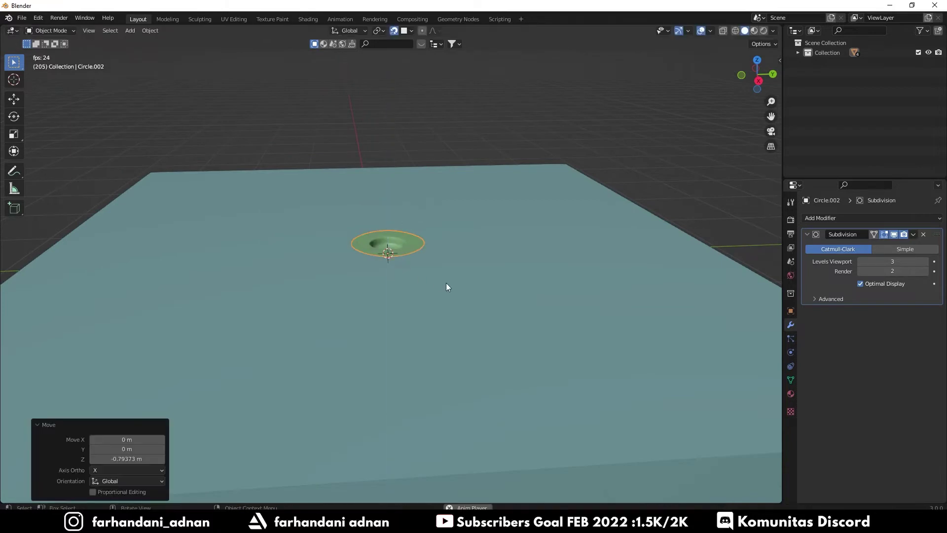
pyautogui.moveTo(445, 283); pyautogui.dragTo(467, 276, button='middle')
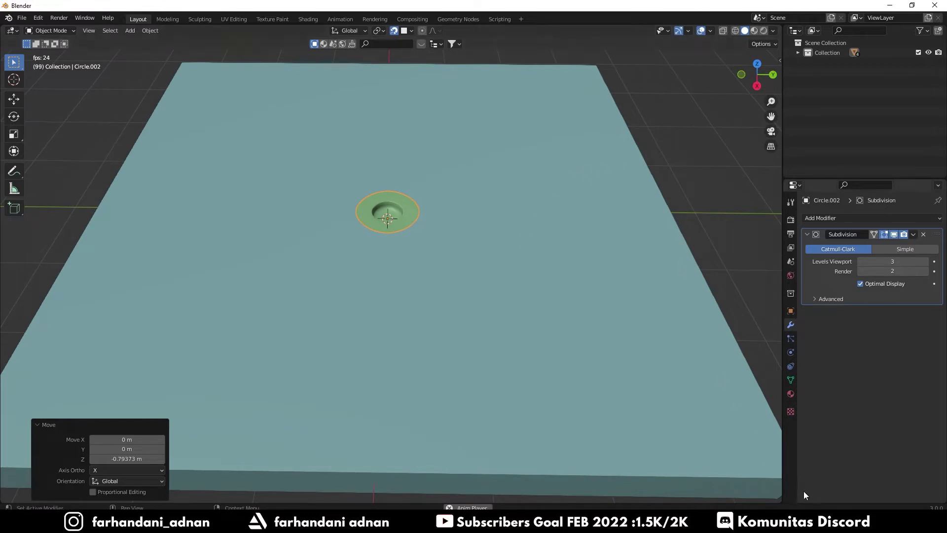
# Split the 3D viewport horizontally and turn the lower half into a Shader Editor
pyautogui.moveTo(780, 503); pyautogui.dragTo(357, 286)
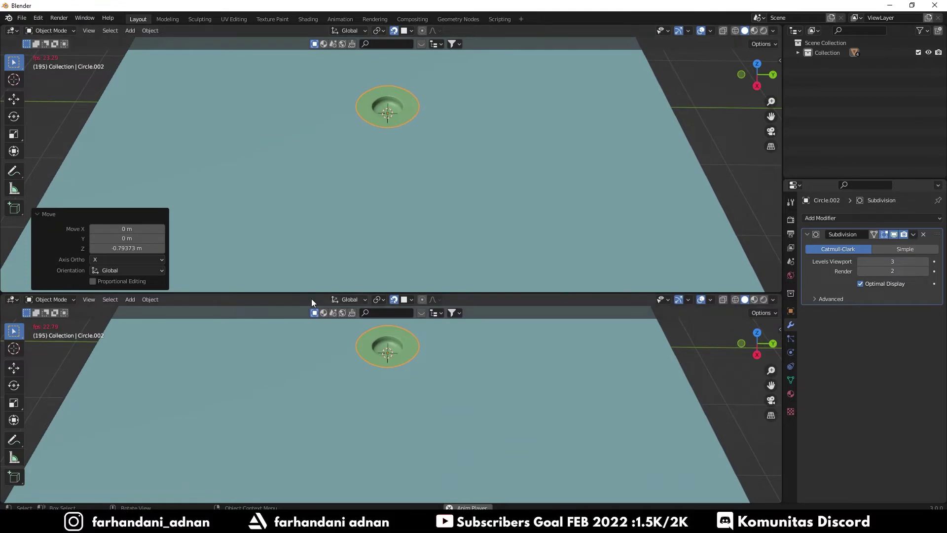
pyautogui.click(12, 299)
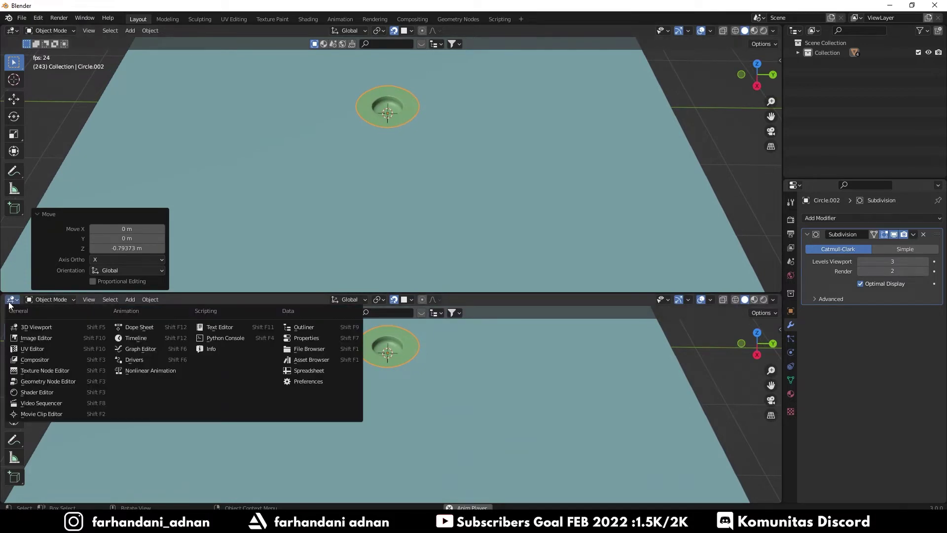
pyautogui.click(37, 392)
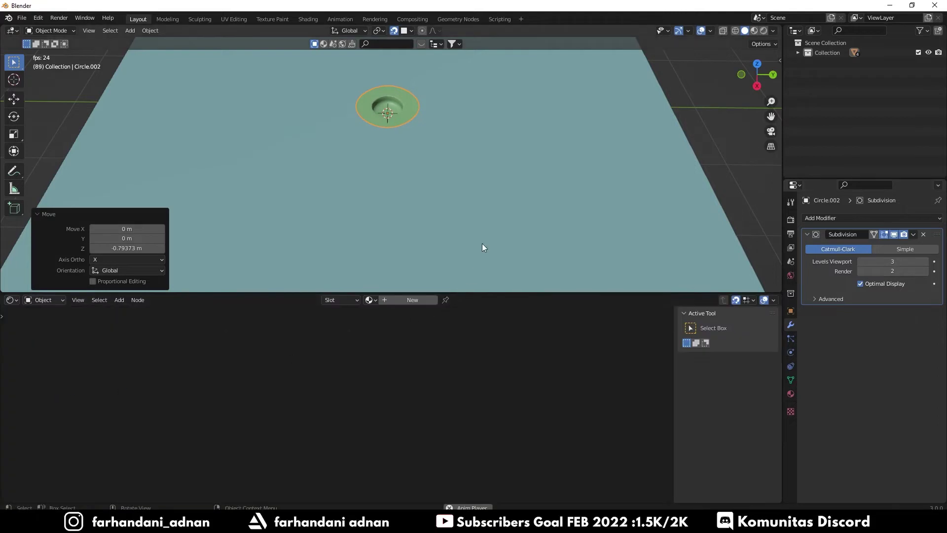
# Select the dimple and create a new material for it, framing its nodes
pyautogui.click(433, 119)
pyautogui.click(392, 114)
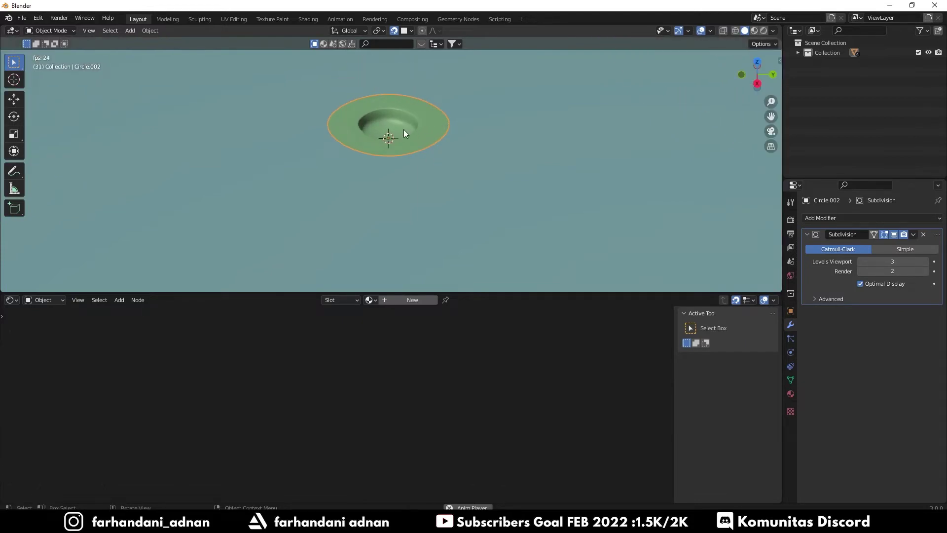
pyautogui.click(398, 300)
pyautogui.press('Home')
pyautogui.moveTo(538, 376); pyautogui.dragTo(517, 394, button='middle')
pyautogui.moveTo(405, 341)
pyautogui.mouseDown()
pyautogui.moveTo(390, 355)
pyautogui.moveTo(396, 348)
pyautogui.mouseUp()
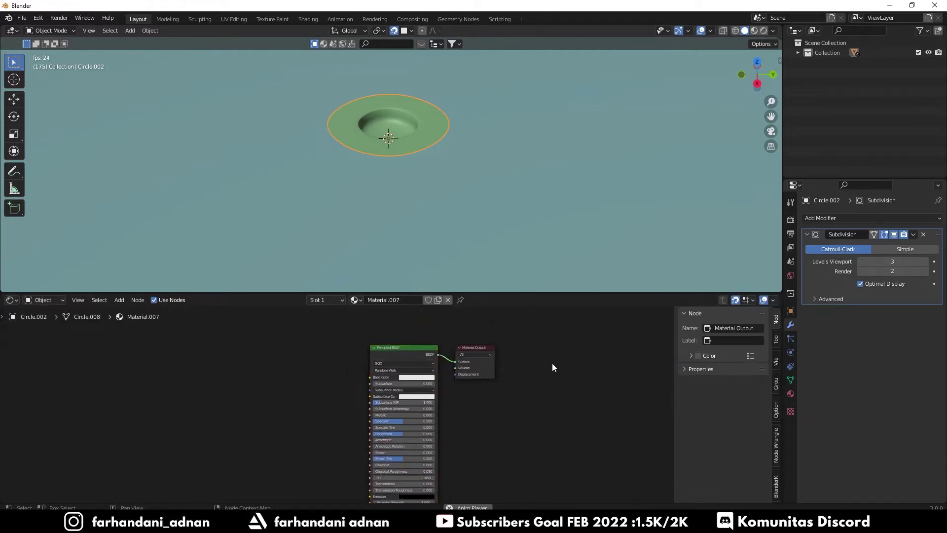
# Replace the Principled BSDF in the dimple's material with a copy of the slab's Principled BSDF node
pyautogui.scroll(-1, 548, 353)
pyautogui.scroll(-2, 520, 223)
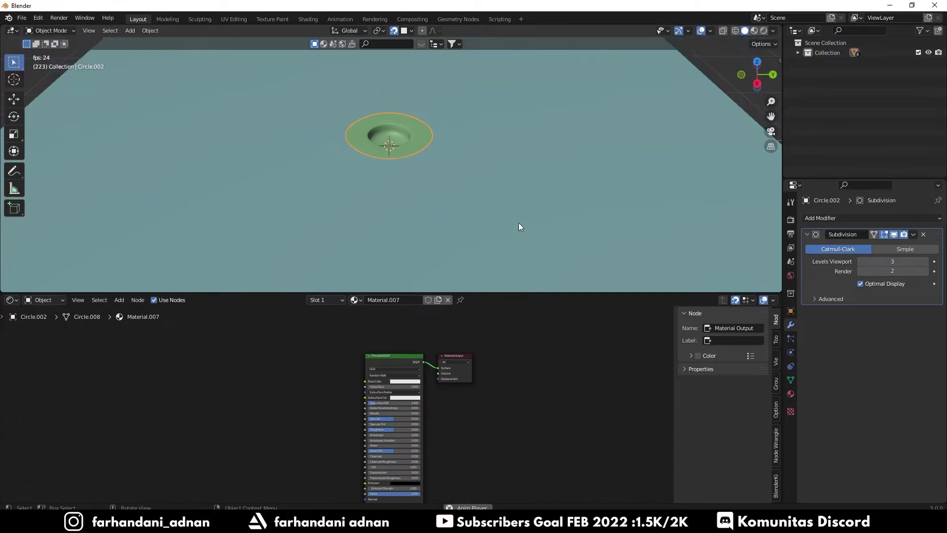
pyautogui.moveTo(493, 214); pyautogui.dragTo(491, 203, button='middle')
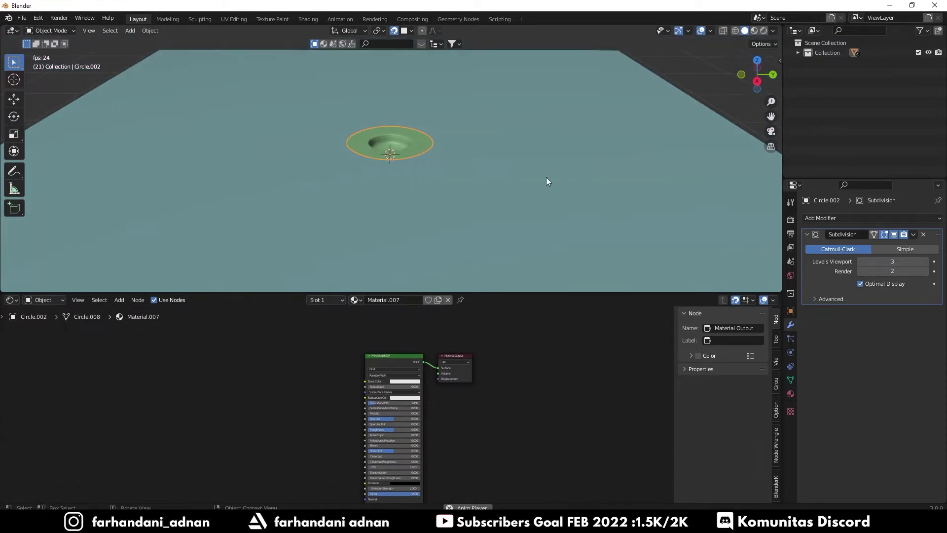
pyautogui.click(584, 167)
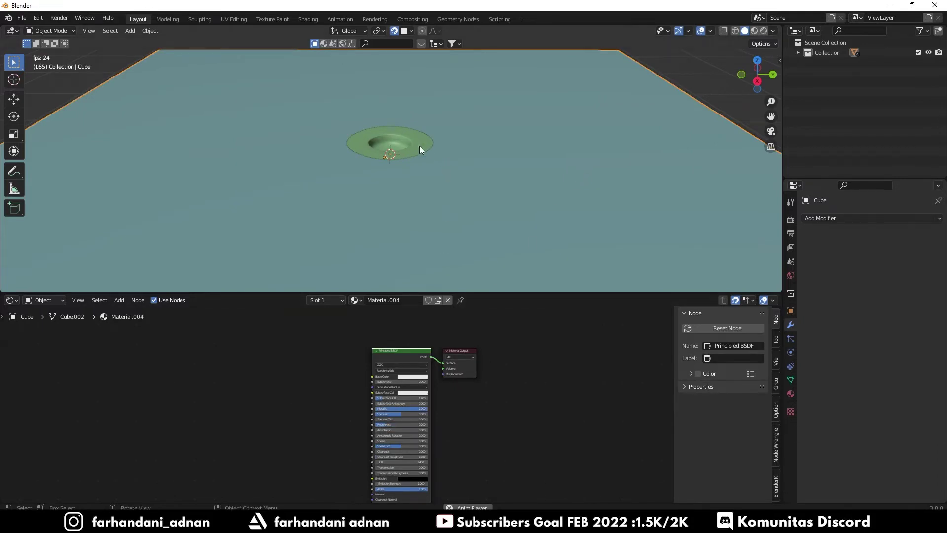
pyautogui.click(406, 146)
pyautogui.press('x')
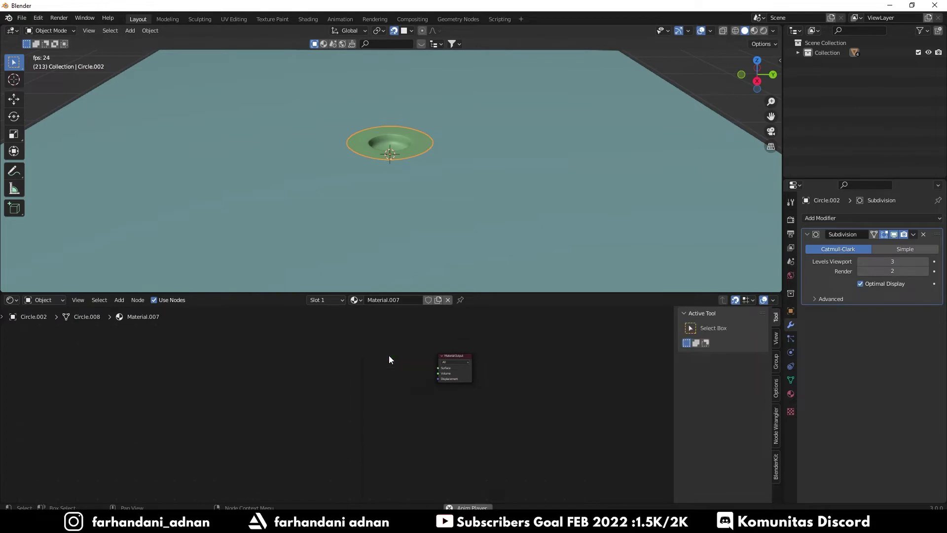
pyautogui.hotkey('ctrl', 'v')
pyautogui.moveTo(403, 351); pyautogui.dragTo(387, 381)
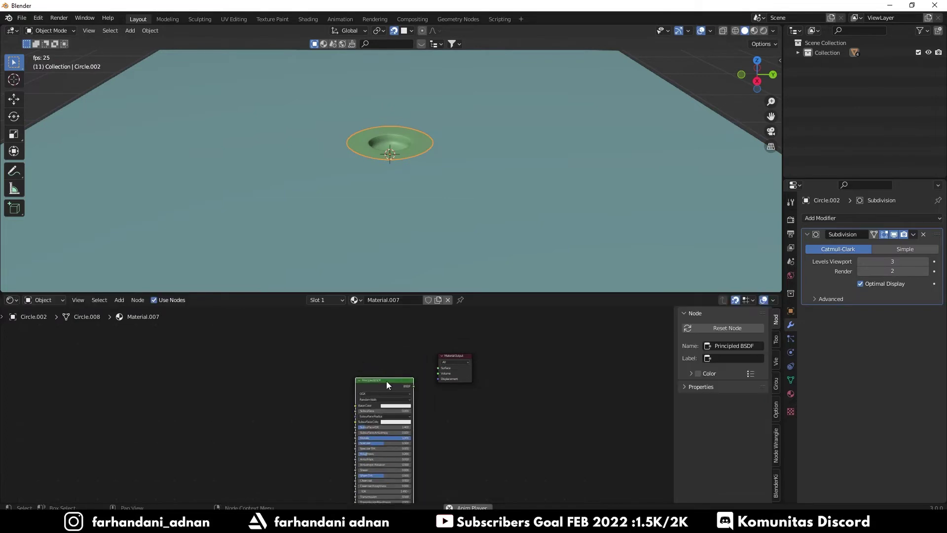
# Move the Material Output node and add a Transparent BSDF node above the Principled BSDF
pyautogui.moveTo(433, 389); pyautogui.dragTo(445, 368, button='middle')
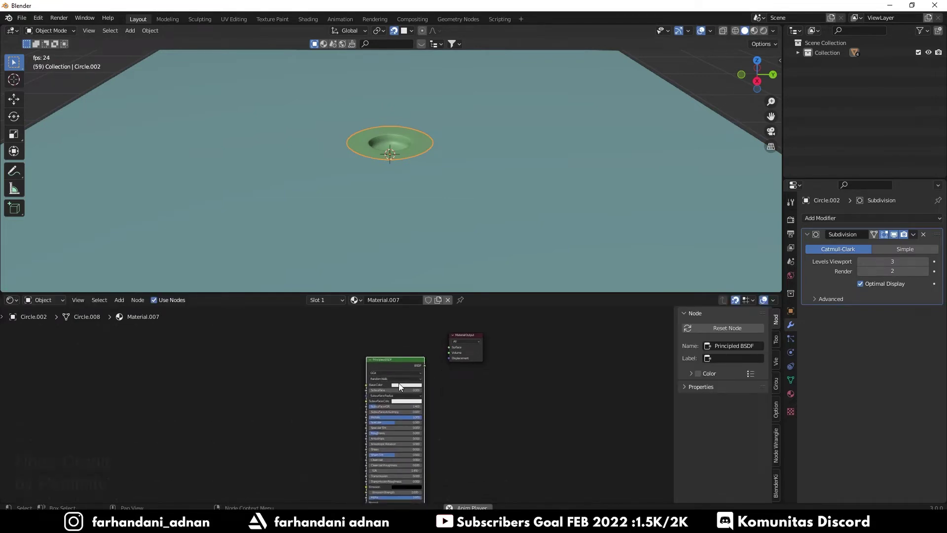
pyautogui.scroll(2, 437, 385)
pyautogui.scroll(3, 439, 363)
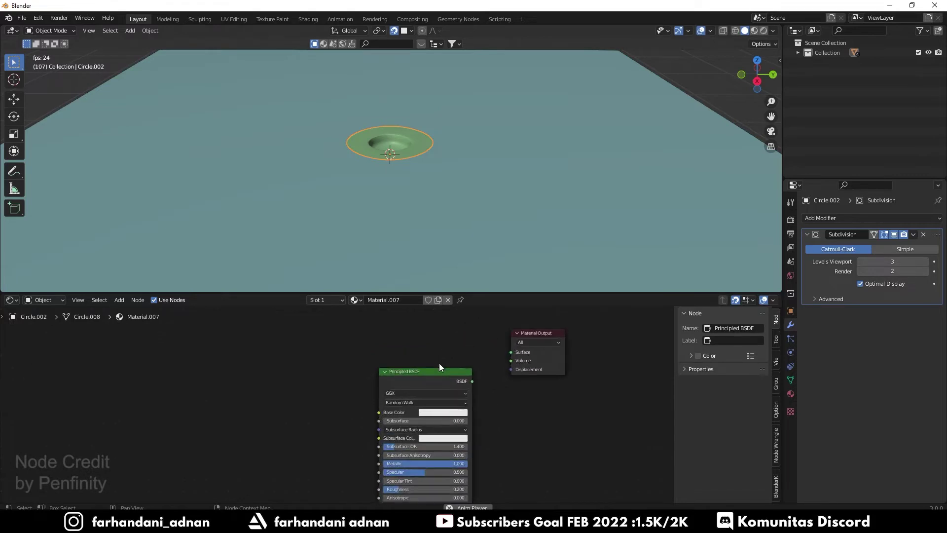
pyautogui.moveTo(552, 380); pyautogui.dragTo(530, 346)
pyautogui.hotkey('shift', 'a')
pyautogui.click(413, 348)
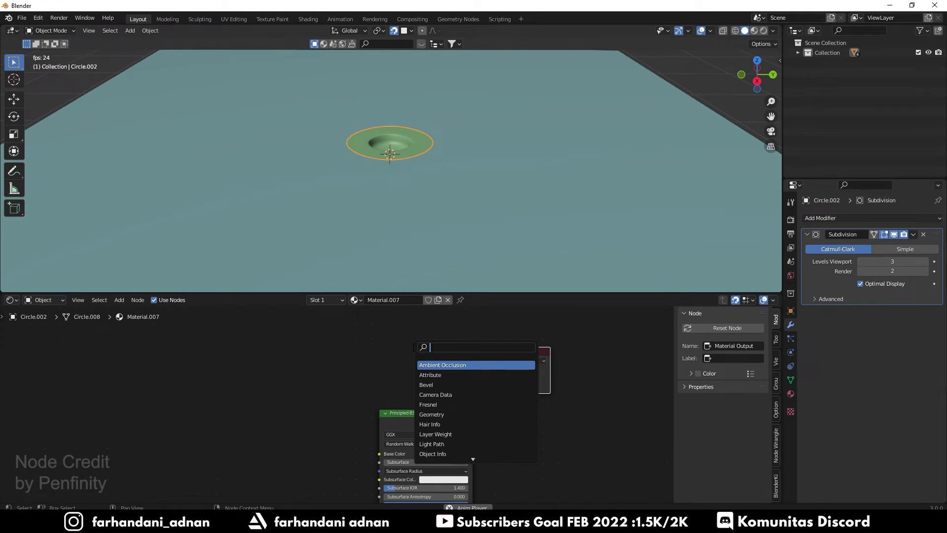
pyautogui.write('tr')
pyautogui.press('Down')
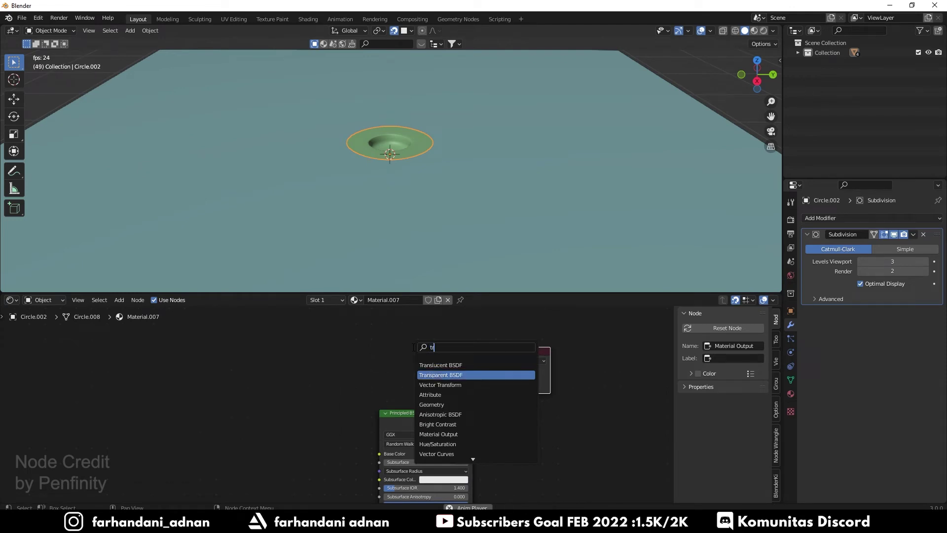
pyautogui.press('Return')
pyautogui.click(397, 363)
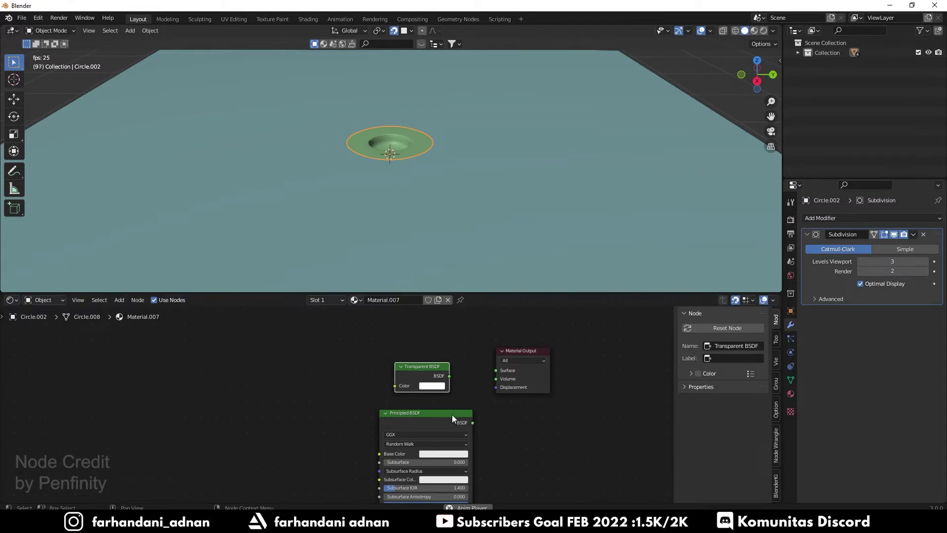
# Make room between the shader nodes and the Material Output, and place a Mix Shader node there
pyautogui.moveTo(433, 417); pyautogui.dragTo(423, 390)
pyautogui.moveTo(521, 354); pyautogui.dragTo(535, 353)
pyautogui.hotkey('shift', 'a')
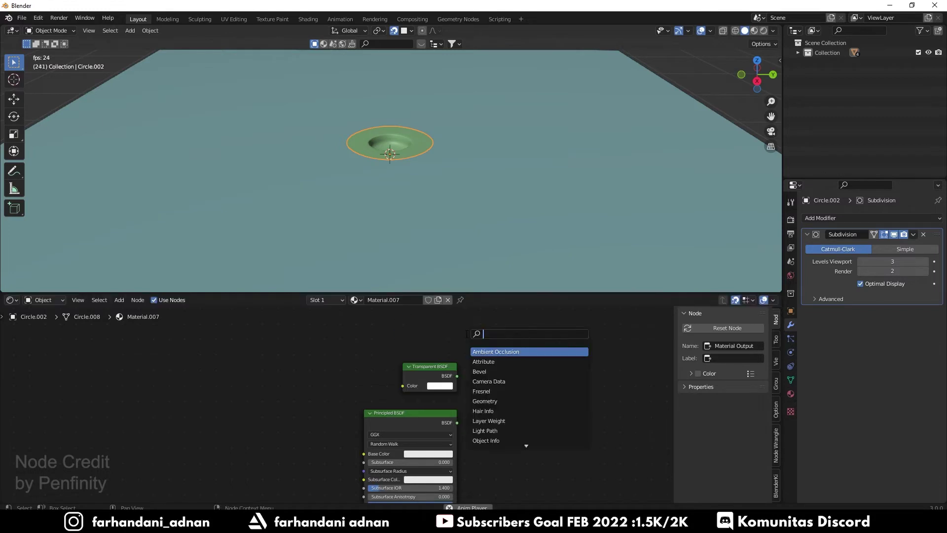
pyautogui.write('mix')
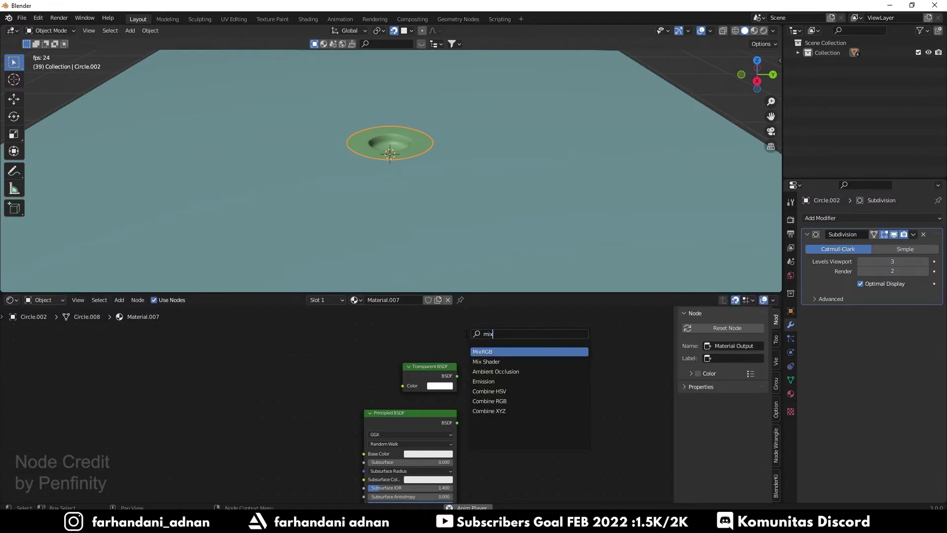
pyautogui.click(494, 360)
pyautogui.click(495, 355)
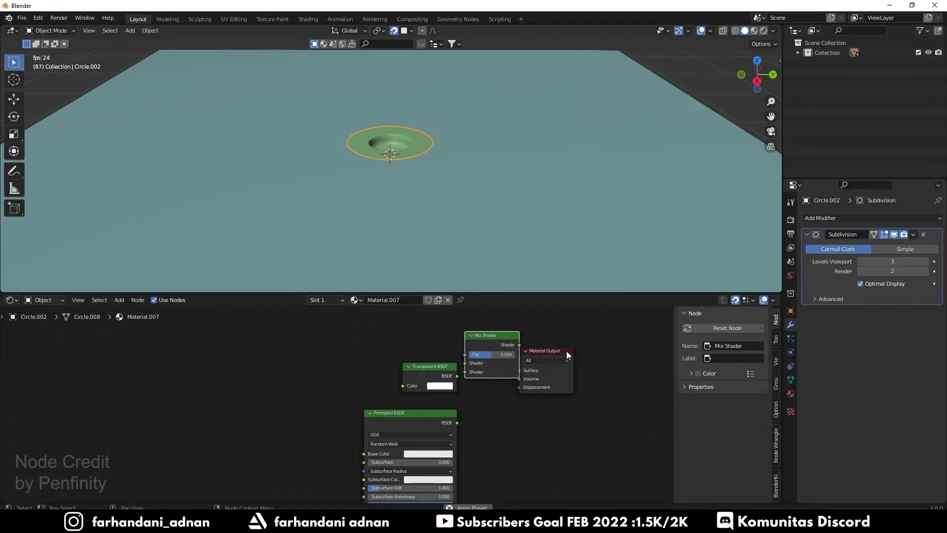
# Connect the Transparent BSDF to the Mix Shader's second shader input and the Principled BSDF to its first
pyautogui.moveTo(438, 363); pyautogui.dragTo(467, 369)
pyautogui.moveTo(421, 417); pyautogui.dragTo(465, 364)
pyautogui.moveTo(510, 411); pyautogui.dragTo(529, 449, button='middle')
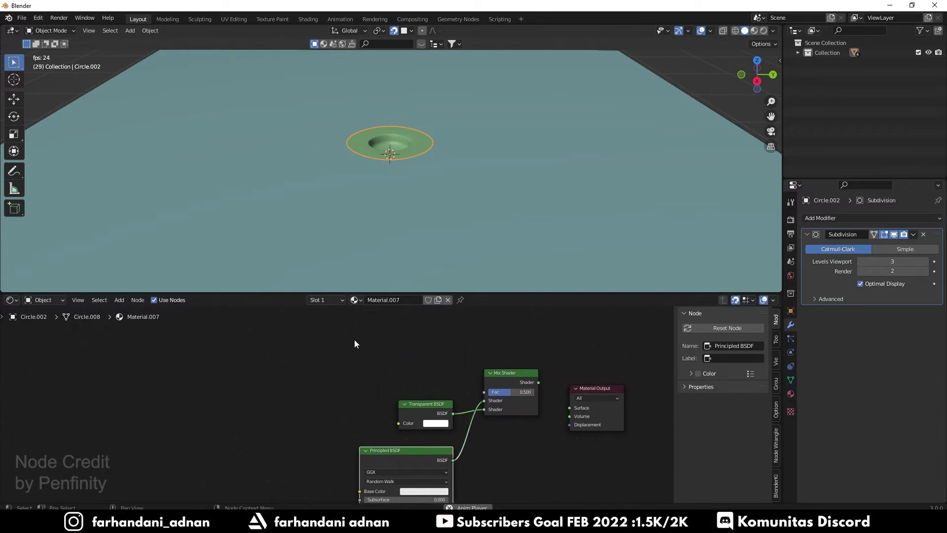
# Add a Geometry input node in the free space before the shader nodes
pyautogui.hotkey('shift', 'a')
pyautogui.click(485, 398)
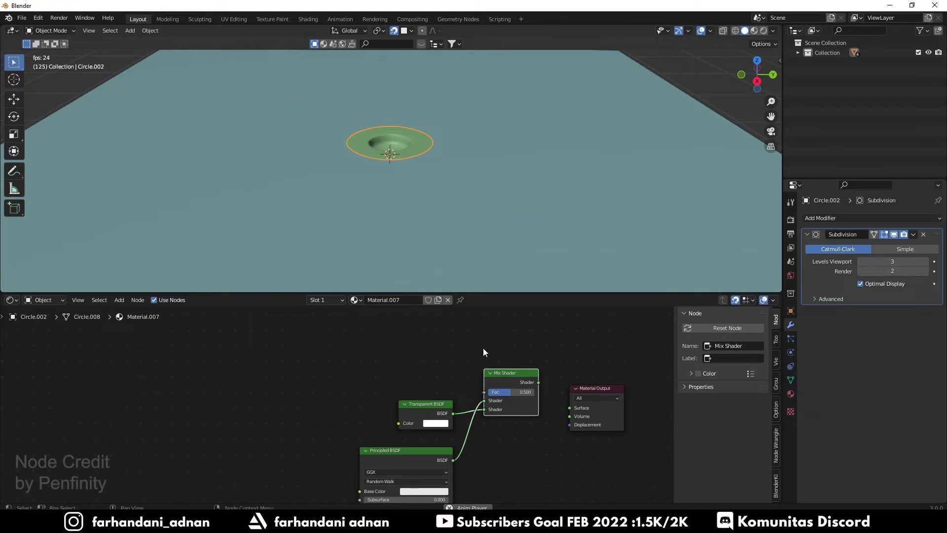
pyautogui.hotkey('shift', 'a')
pyautogui.click(334, 336)
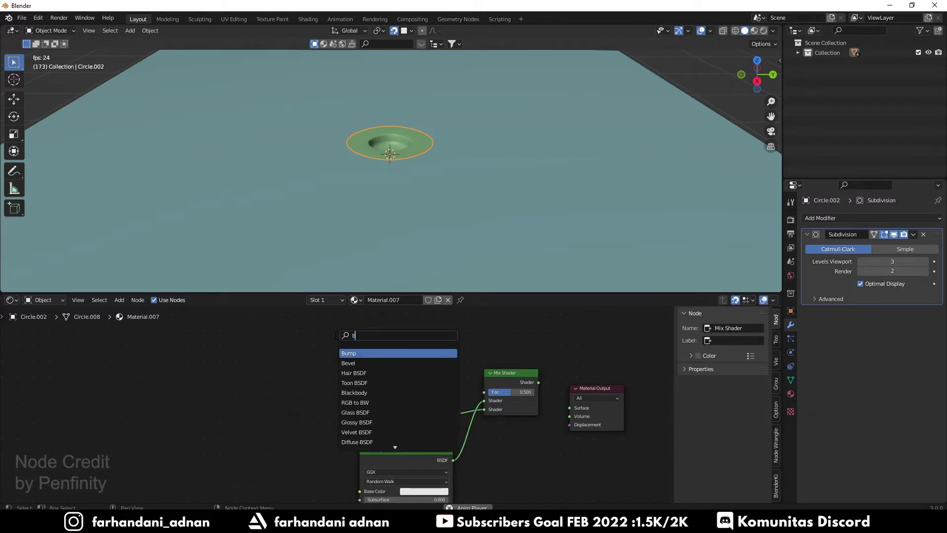
pyautogui.write('ec')
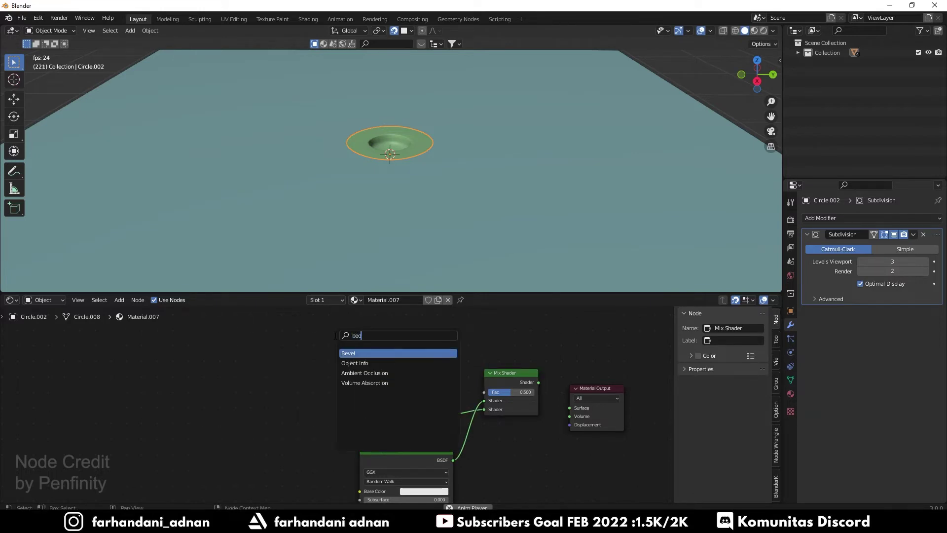
pyautogui.press('BackSpace')
pyautogui.press('BackSpace')
pyautogui.press('BackSpace')
pyautogui.write('geo')
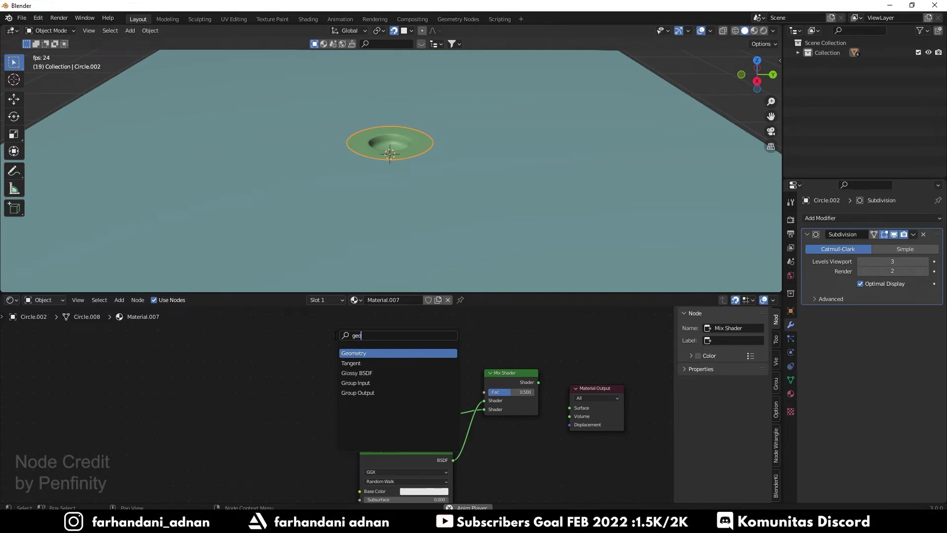
pyautogui.press('Return')
pyautogui.click(260, 308)
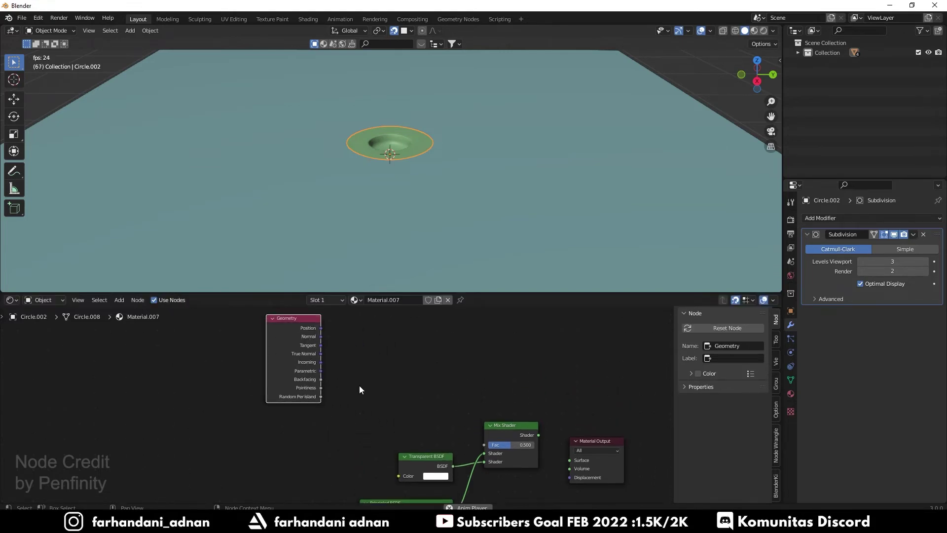
# Add a Light Path node directly below the Geometry node and align the two
pyautogui.moveTo(350, 424); pyautogui.dragTo(356, 393, button='middle')
pyautogui.hotkey('shift', 'a')
pyautogui.click(301, 398)
pyautogui.write('light')
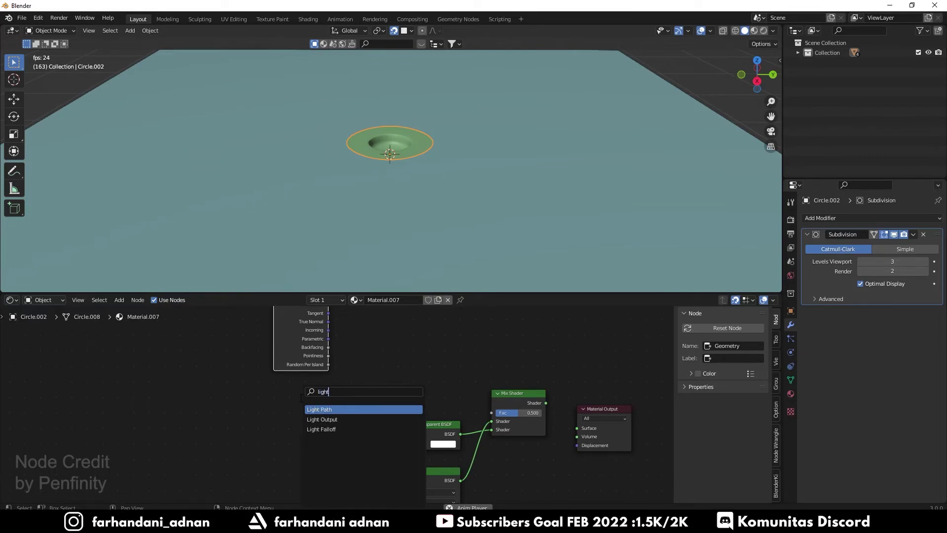
pyautogui.press('Return')
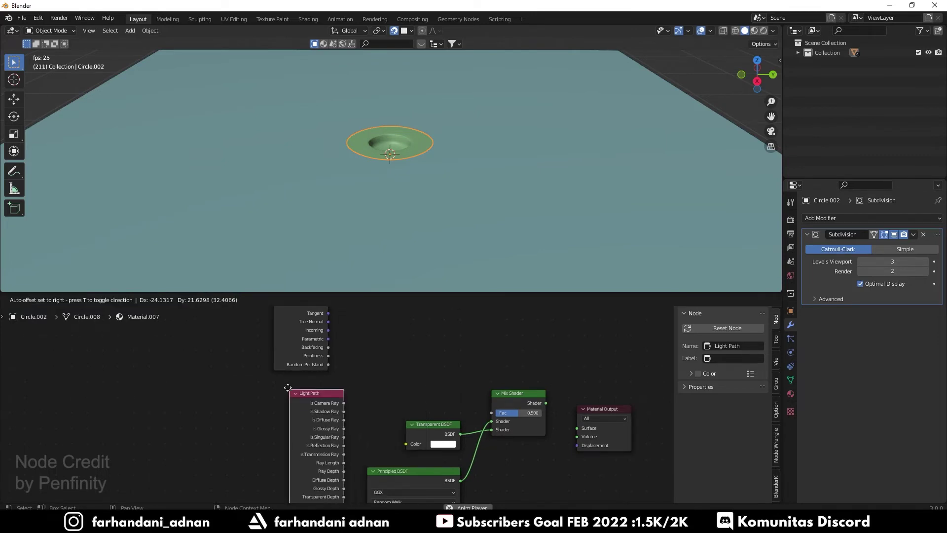
pyautogui.click(285, 382)
pyautogui.moveTo(389, 385); pyautogui.dragTo(358, 414, button='middle')
pyautogui.moveTo(358, 410); pyautogui.dragTo(350, 407)
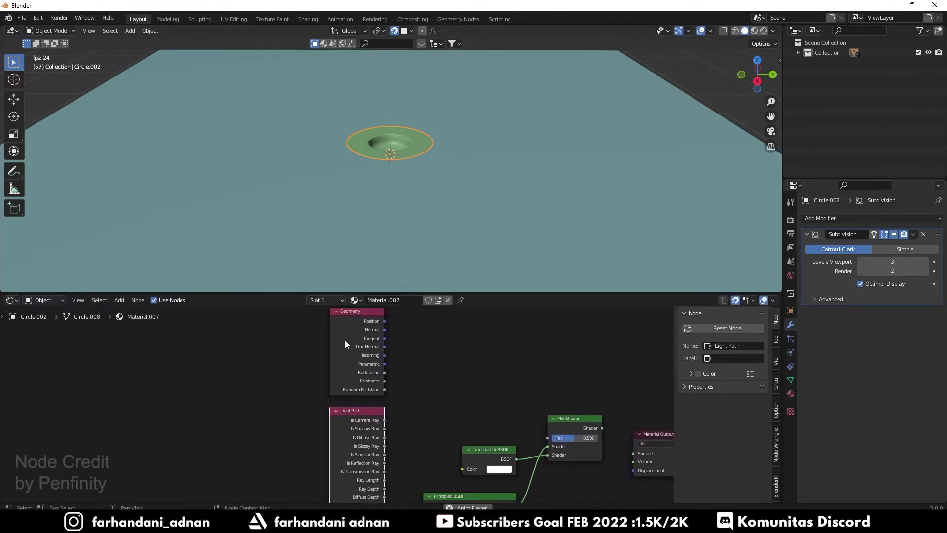
pyautogui.moveTo(340, 374); pyautogui.dragTo(340, 380)
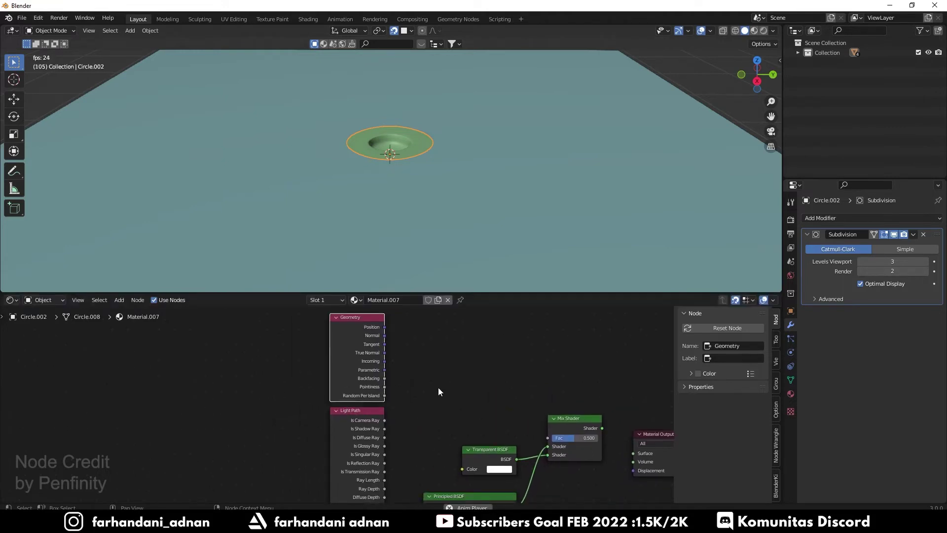
# Add a Math node set to Add and connect the Geometry node's Backfacing output to its first value
pyautogui.hotkey('shift', 'a')
pyautogui.click(433, 366)
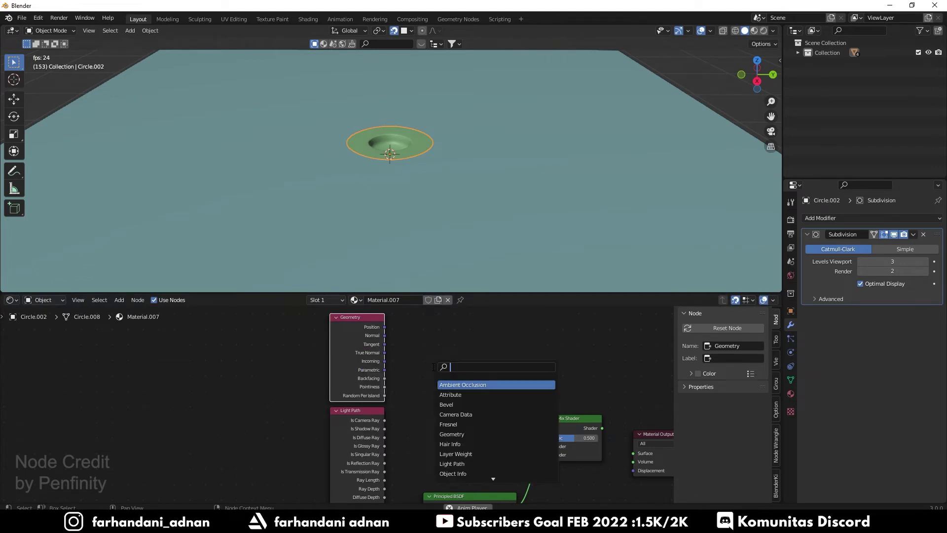
pyautogui.write('add')
pyautogui.press('Return')
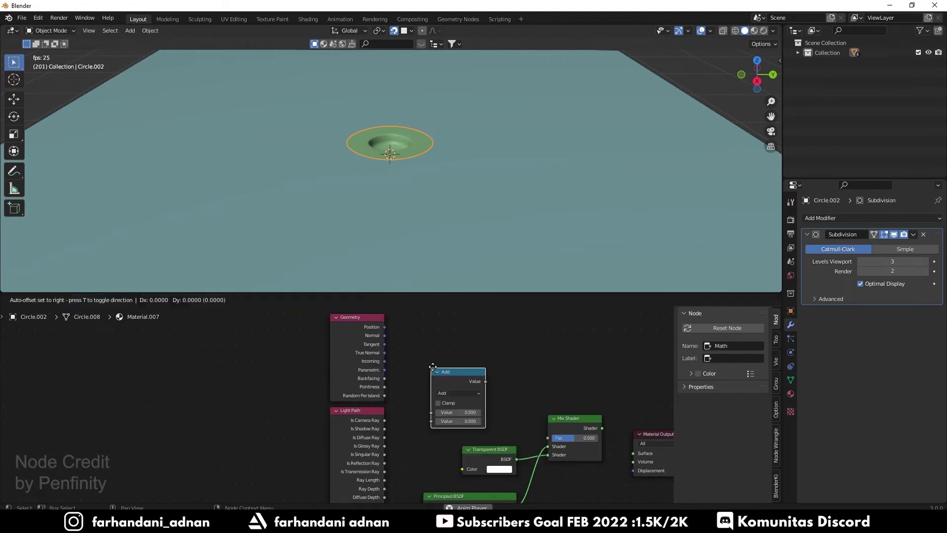
pyautogui.click(432, 366)
pyautogui.scroll(3, 511, 389)
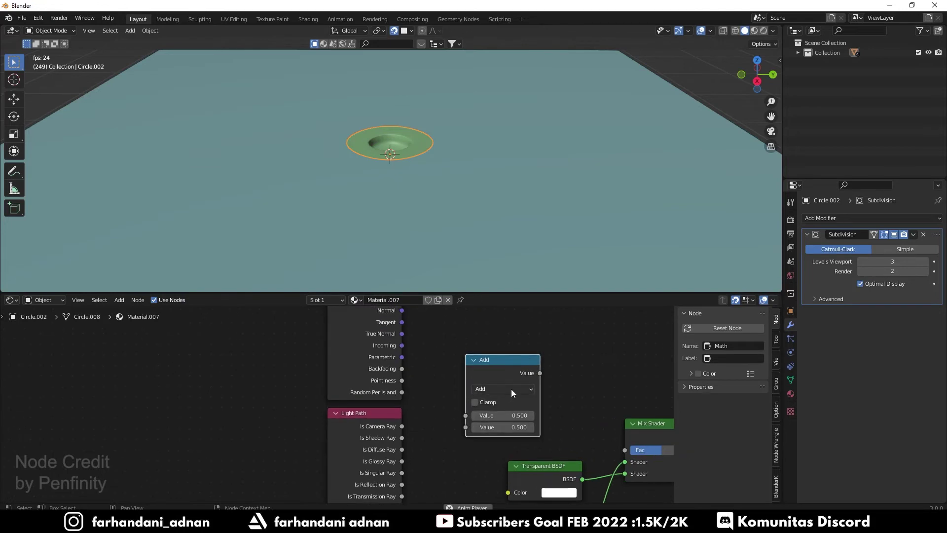
pyautogui.scroll(-2, 554, 383)
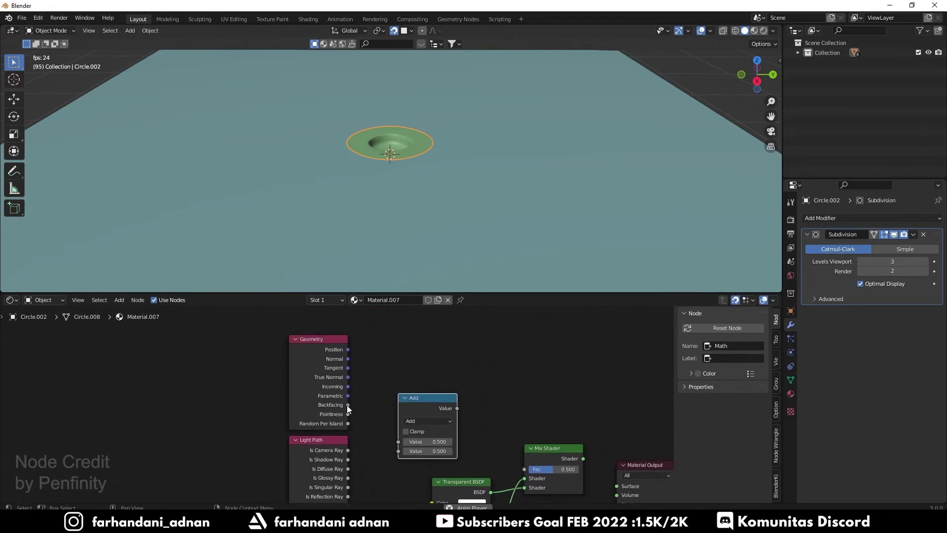
pyautogui.moveTo(347, 405); pyautogui.dragTo(404, 443)
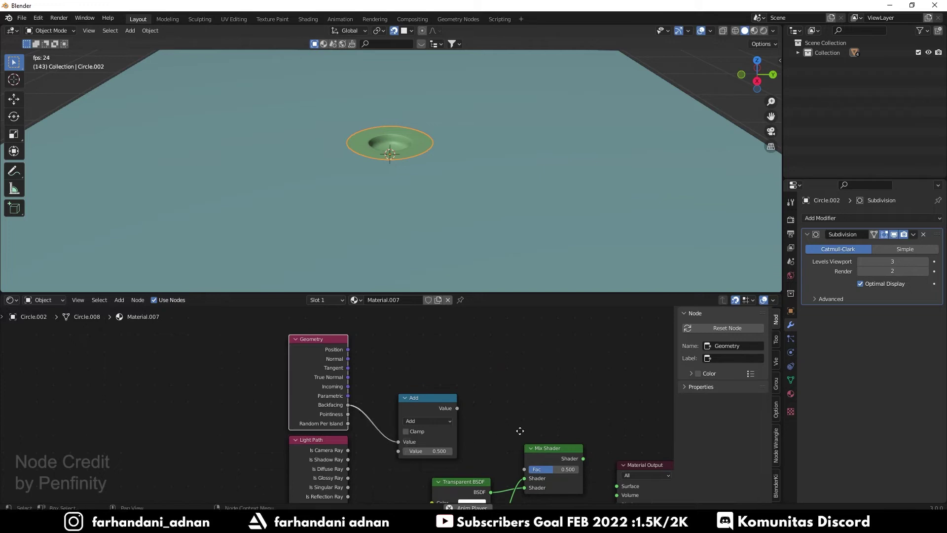
# Connect the Light Path node's Transparent Depth output to the Add node's second value input
pyautogui.moveTo(519, 431); pyautogui.dragTo(357, 427, button='middle')
pyautogui.moveTo(386, 473); pyautogui.dragTo(353, 469, button='middle')
pyautogui.moveTo(324, 486); pyautogui.dragTo(377, 381)
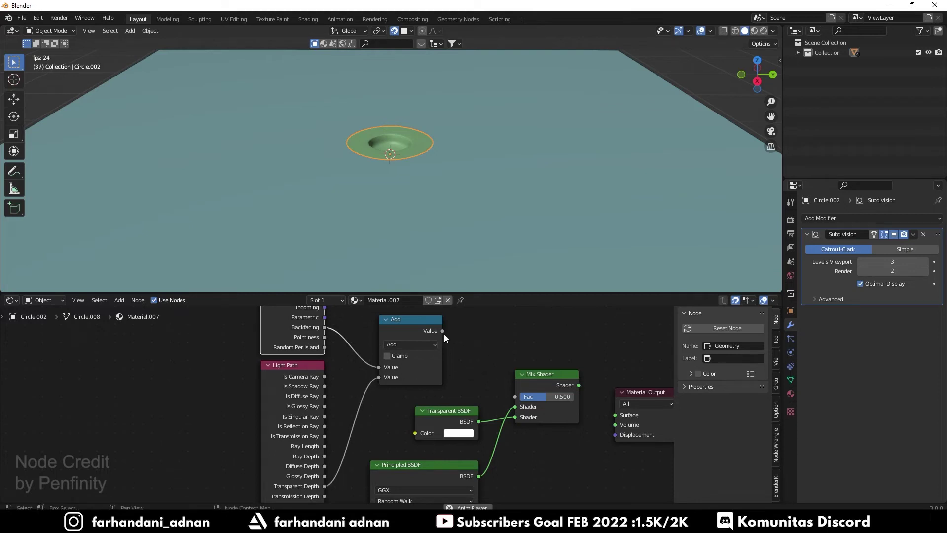
# Feed the Add node's result into the Mix Shader's factor and connect the Mix Shader to the Material Output's Surface
pyautogui.moveTo(442, 331); pyautogui.dragTo(515, 396)
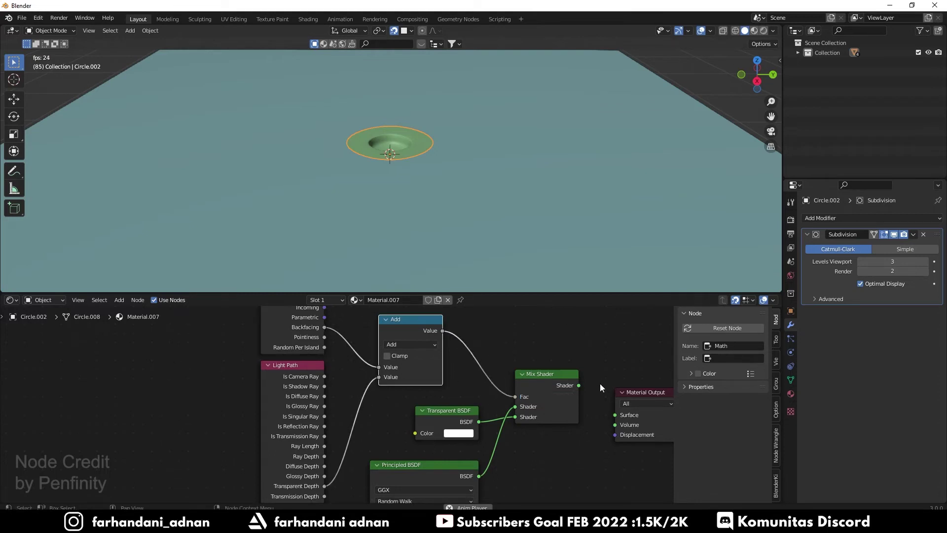
pyautogui.moveTo(578, 385); pyautogui.dragTo(614, 415)
pyautogui.scroll(-1, 611, 414)
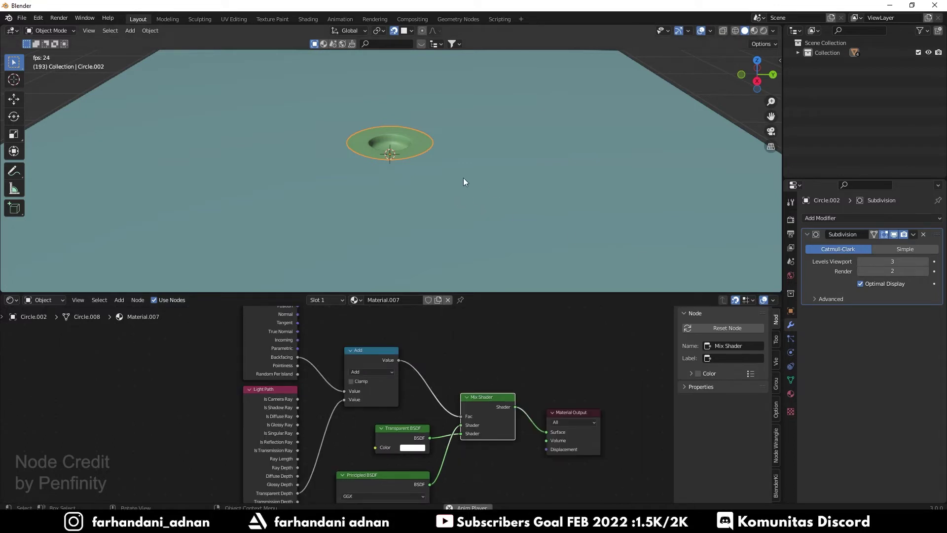
# Switch the 3D viewport to Rendered shading and inspect the dimple on the slab
pyautogui.moveTo(463, 177)
pyautogui.mouseDown(button='middle')
pyautogui.moveTo(425, 177)
pyautogui.moveTo(475, 162)
pyautogui.moveTo(454, 155)
pyautogui.moveTo(419, 173)
pyautogui.moveTo(448, 175)
pyautogui.mouseUp(button='middle')
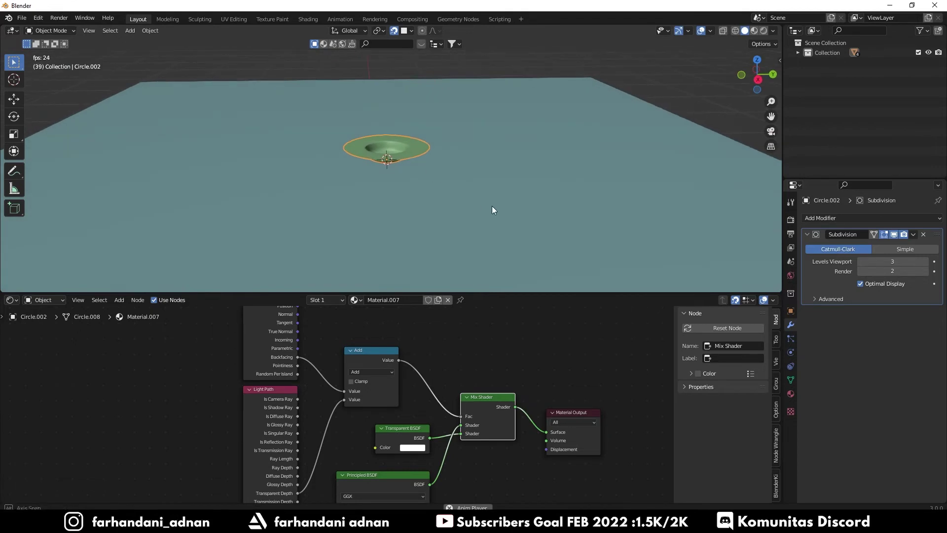
pyautogui.moveTo(493, 207); pyautogui.dragTo(442, 191, button='middle')
pyautogui.press('z')
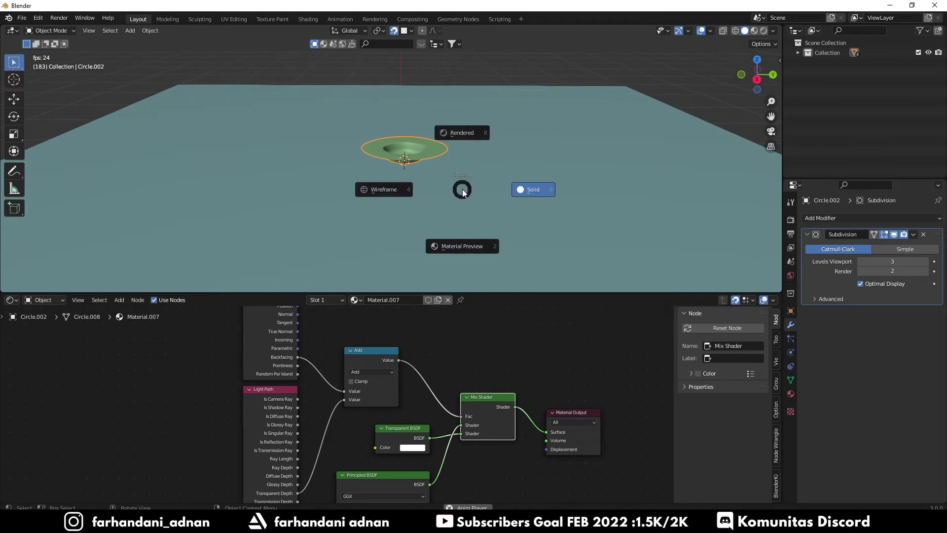
pyautogui.click(458, 138)
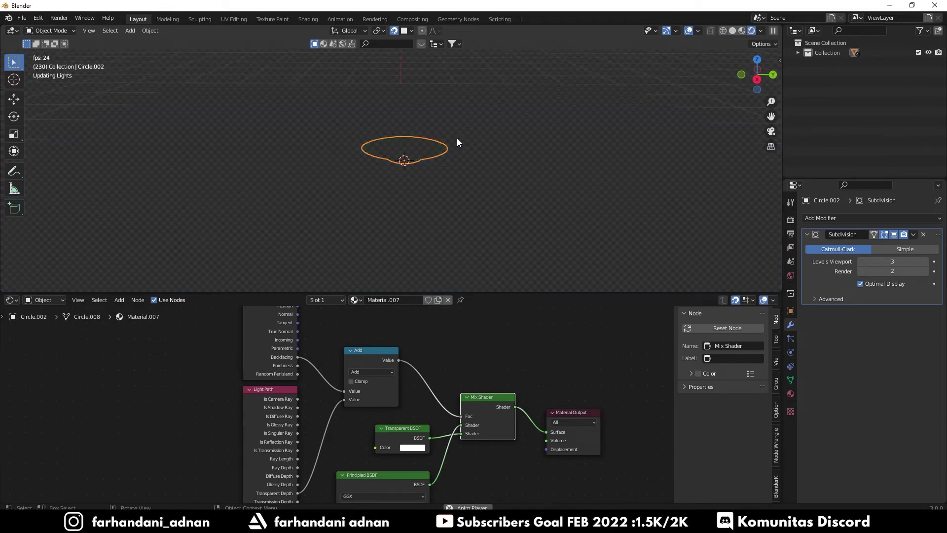
pyautogui.moveTo(451, 153); pyautogui.dragTo(445, 169, button='middle')
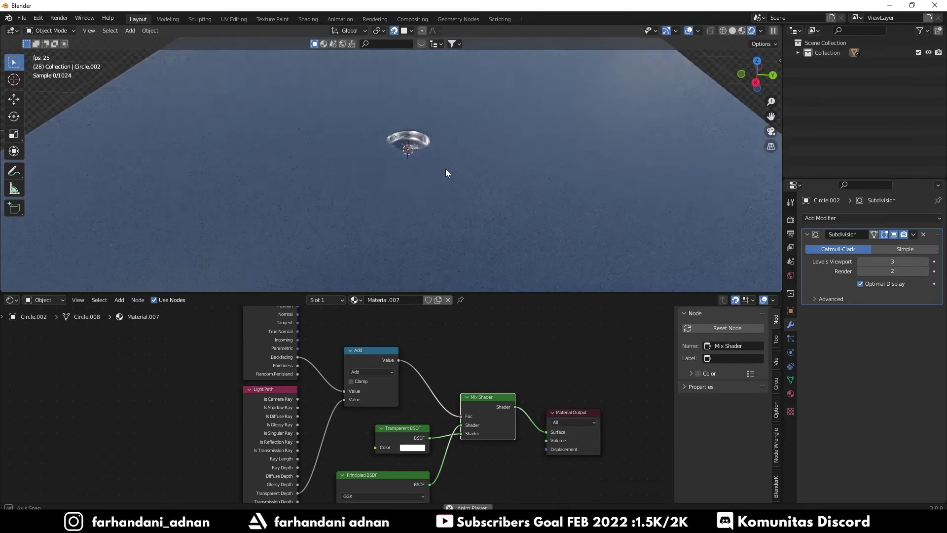
pyautogui.scroll(2, 470, 159)
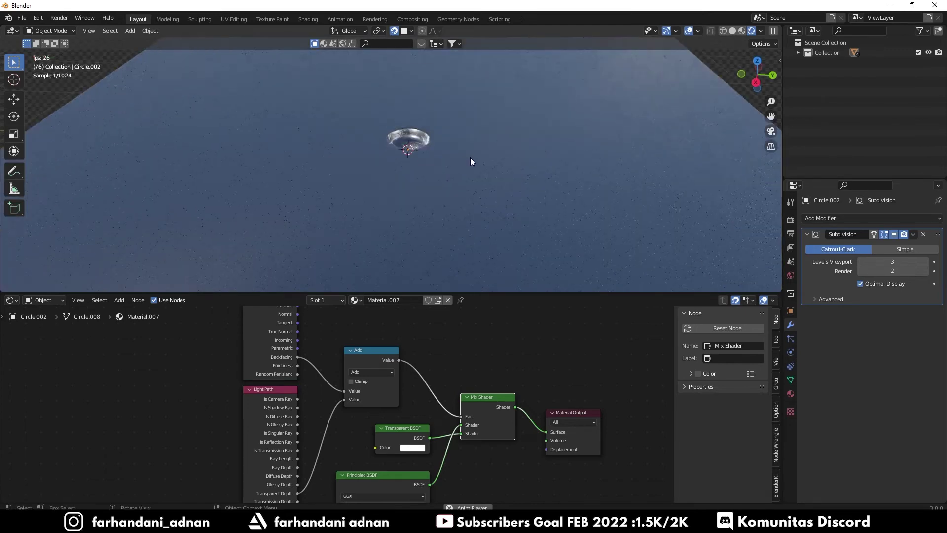
pyautogui.keyDown('shift'); pyautogui.moveTo(466, 169); pyautogui.dragTo(443, 191, button='middle'); pyautogui.keyUp('shift')
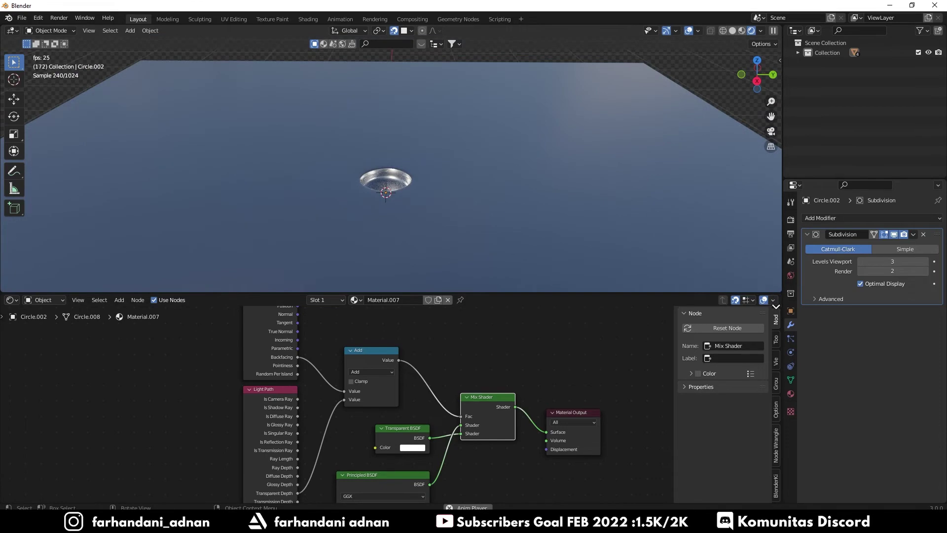
# Collapse the node editor so the 3D viewport takes up the full height of the workspace
pyautogui.moveTo(776, 306); pyautogui.dragTo(768, 331)
pyautogui.keyDown('shift'); pyautogui.moveTo(506, 352); pyautogui.dragTo(521, 307, button='middle'); pyautogui.keyUp('shift')
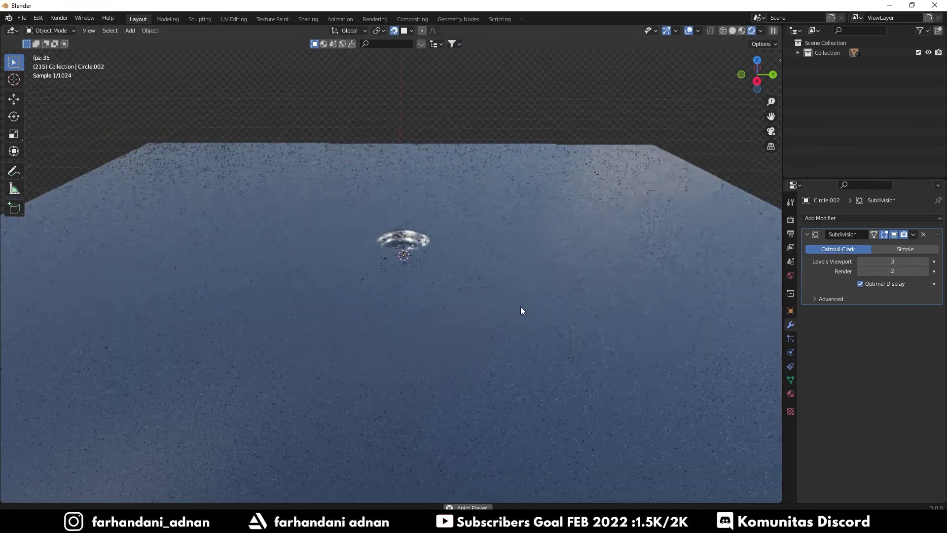
pyautogui.moveTo(424, 292); pyautogui.dragTo(437, 283, button='middle')
# Display the scene's render properties to check which render engine is in use
pyautogui.click(790, 220)
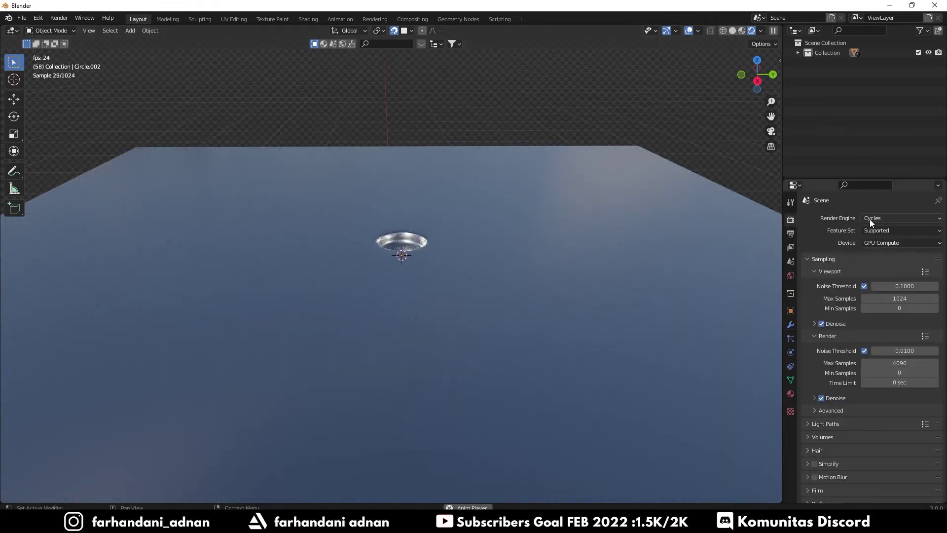
pyautogui.moveTo(289, 250); pyautogui.dragTo(291, 274, button='middle')
pyautogui.scroll(-1, 377, 274)
# Add an Array modifier to the dimple object, below its Subdivision modifier
pyautogui.click(408, 239)
pyautogui.scroll(-2, 477, 257)
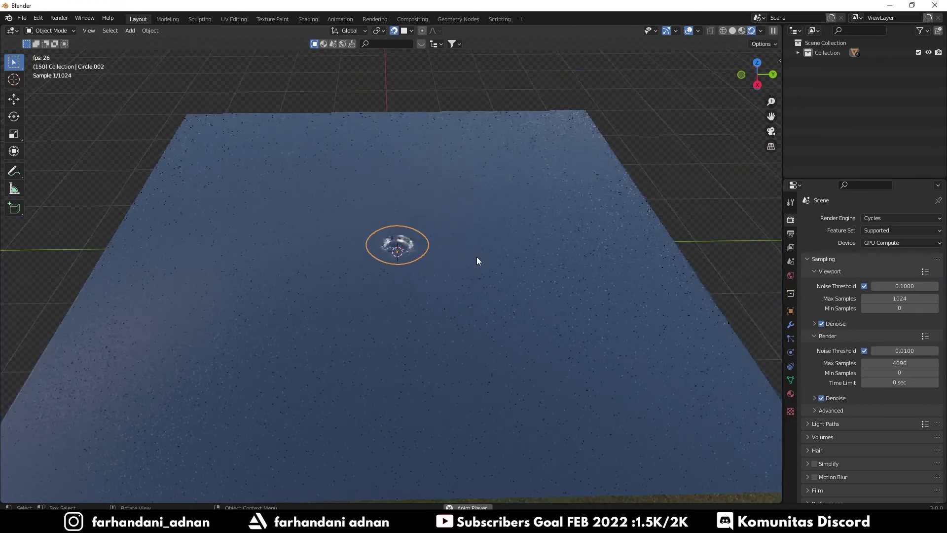
pyautogui.moveTo(445, 270); pyautogui.dragTo(442, 258, button='middle')
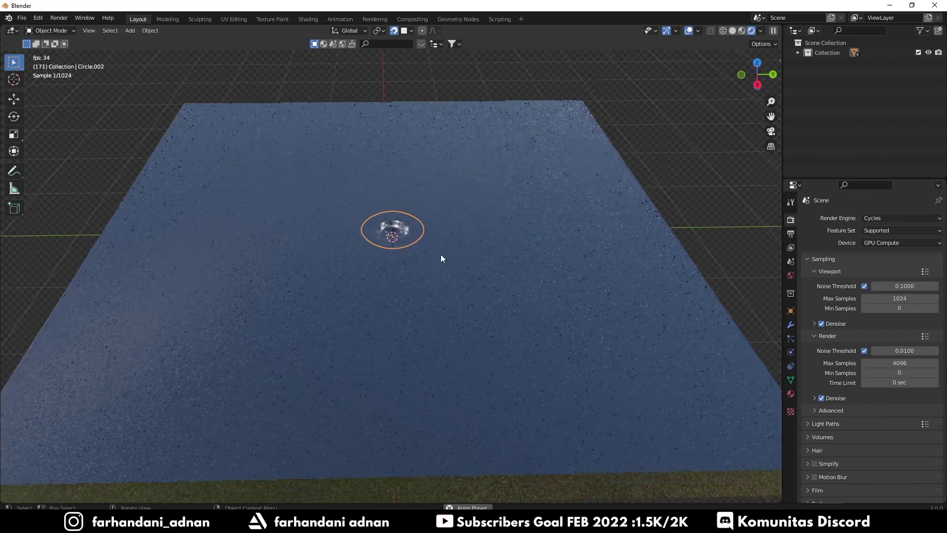
pyautogui.click(789, 327)
pyautogui.click(822, 218)
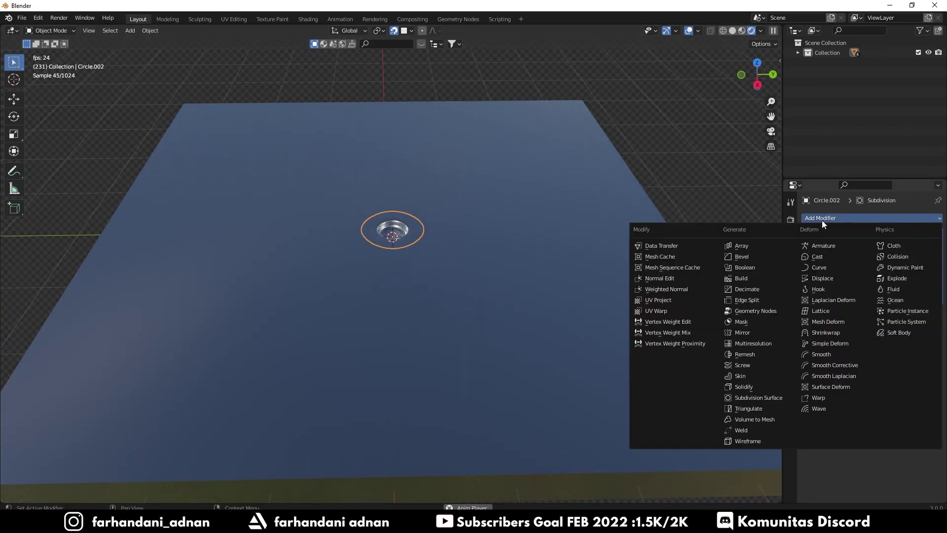
pyautogui.click(750, 244)
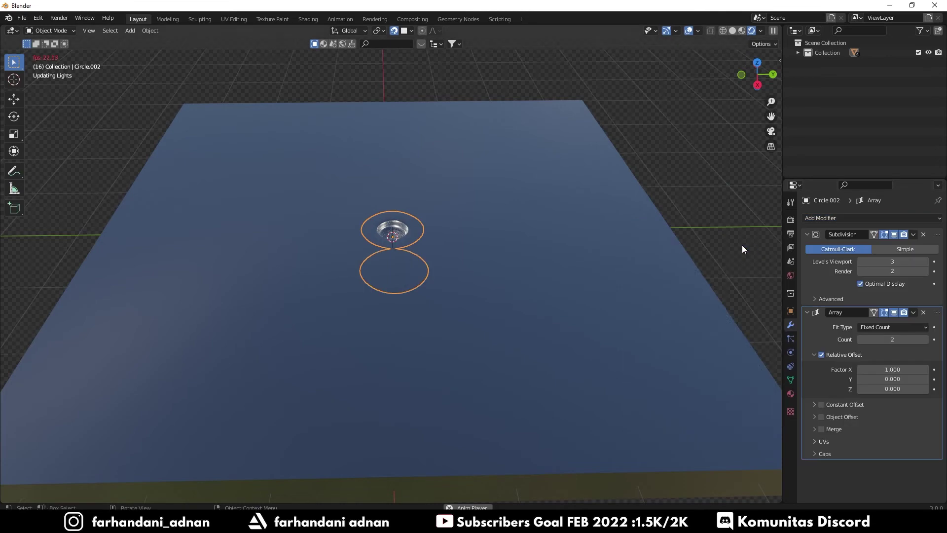
# Set the dimple's Array count to 3 and increase its relative X offset factor to 1.220
pyautogui.click(891, 262)
pyautogui.press('Escape')
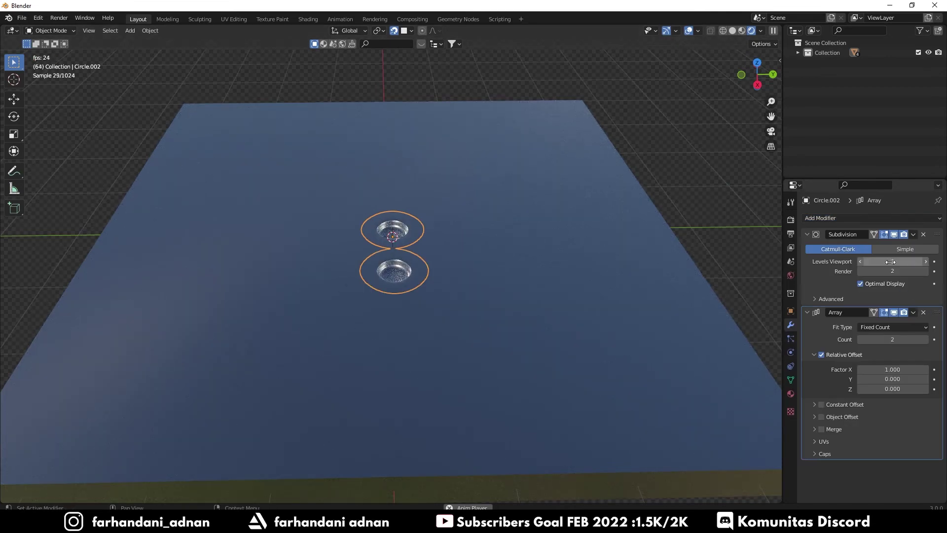
pyautogui.click(902, 341)
pyautogui.write('3')
pyautogui.press('Return')
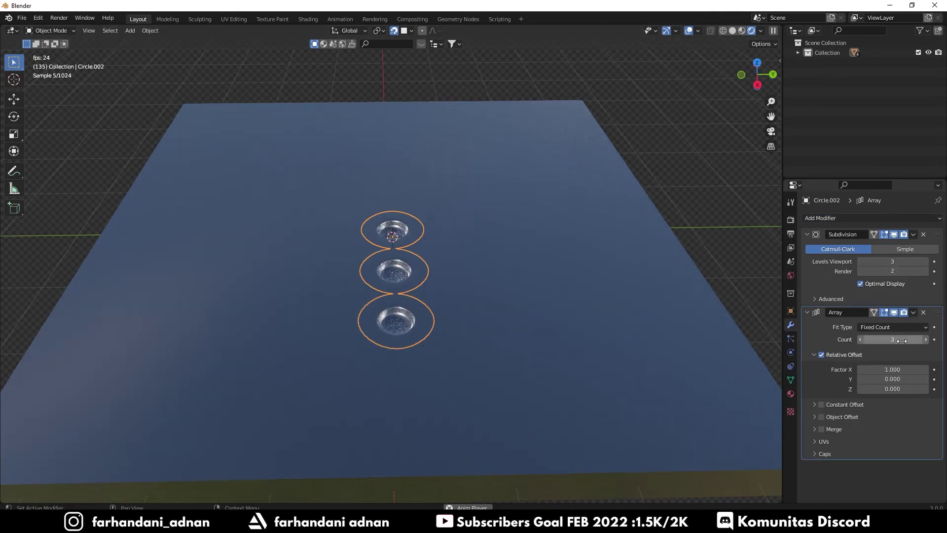
pyautogui.moveTo(893, 369); pyautogui.dragTo(927, 370)
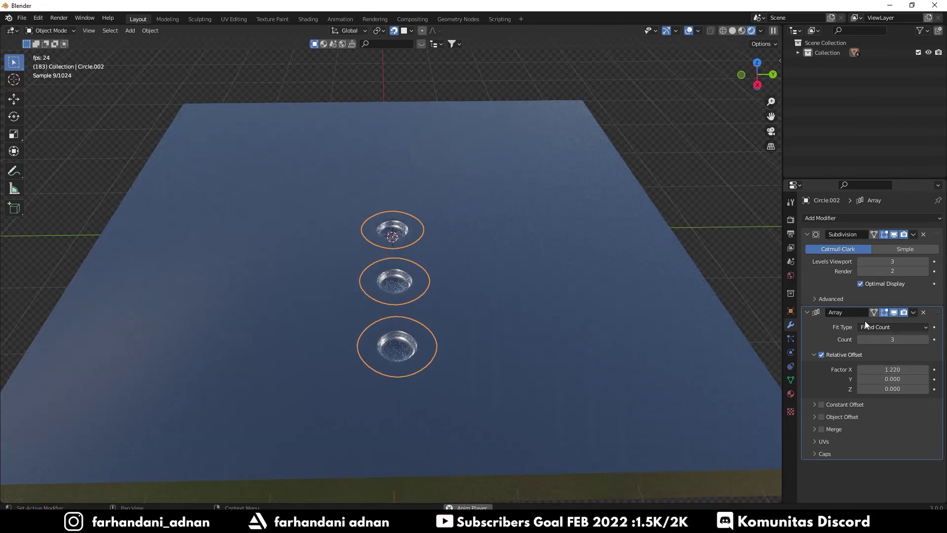
# Duplicate the Array modifier and set the copy's relative offset to 0 on X and 1.22 on Y
pyautogui.click(913, 312)
pyautogui.click(886, 331)
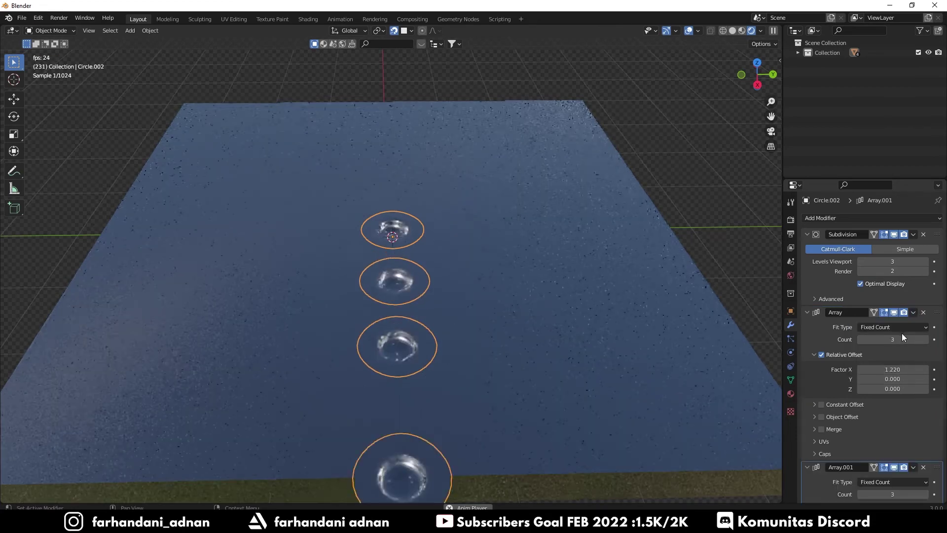
pyautogui.scroll(-5, 913, 428)
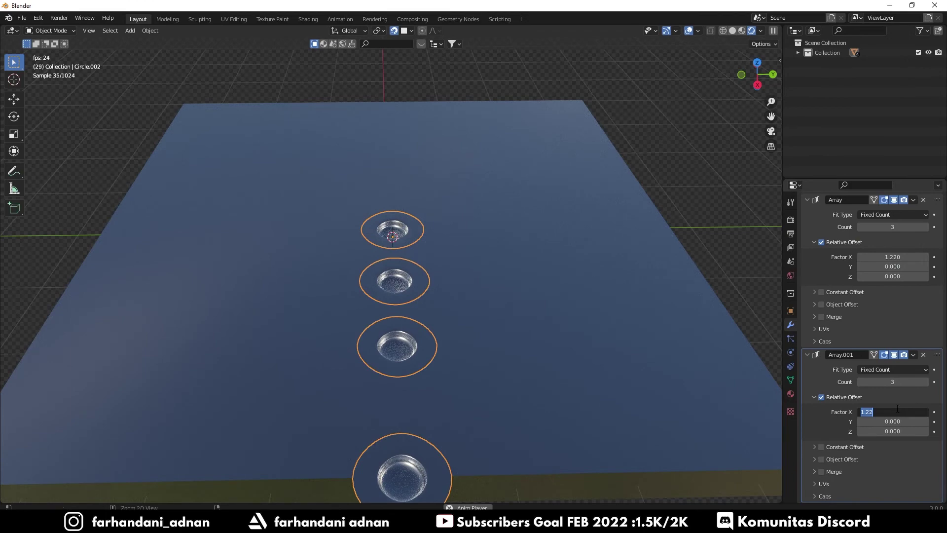
pyautogui.hotkey('ctrl', 'c')
pyautogui.press('Return')
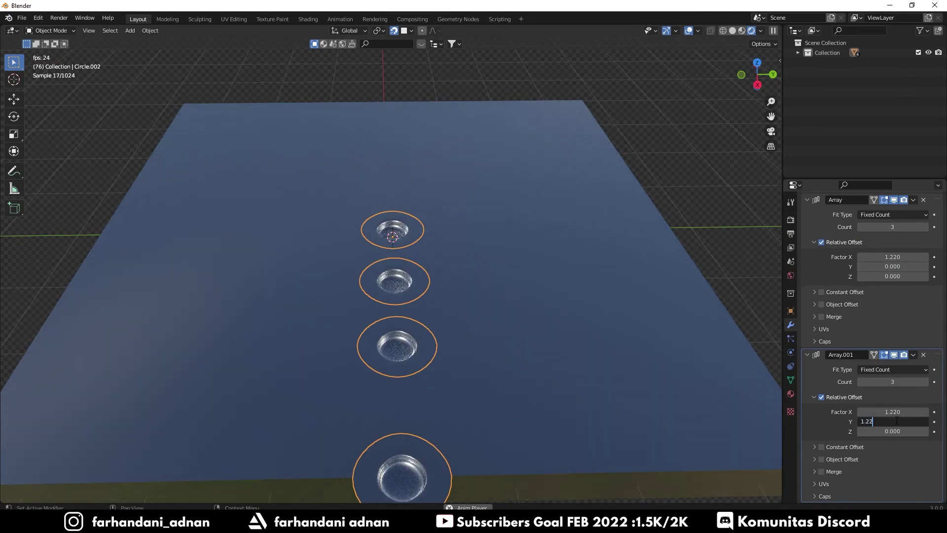
pyautogui.hotkey('ctrl', 'v')
pyautogui.click(895, 412)
pyautogui.write('0')
pyautogui.press('Return')
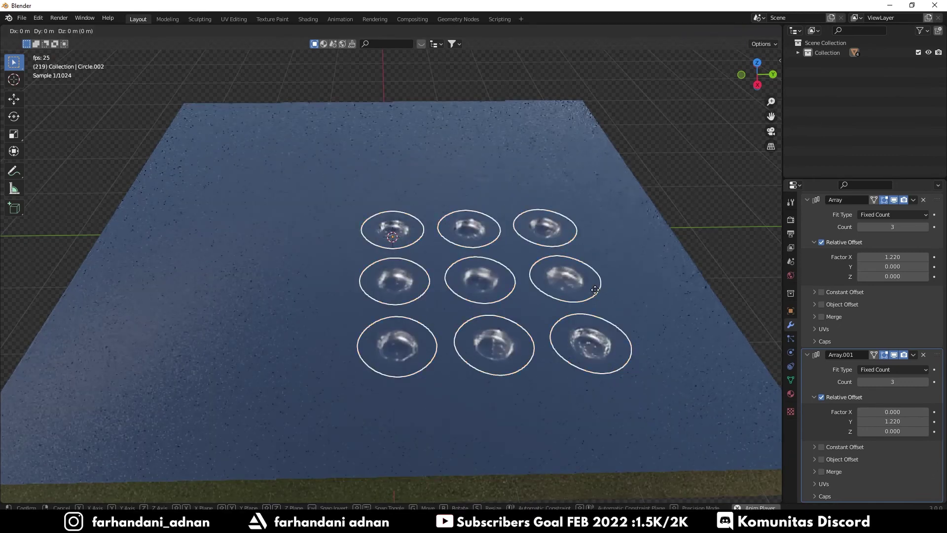
# Slide the dimple grid horizontally, with Z locked, toward the slab's far edge and over to its far left area
pyautogui.press('g')
pyautogui.hotkey('shift', 'z')
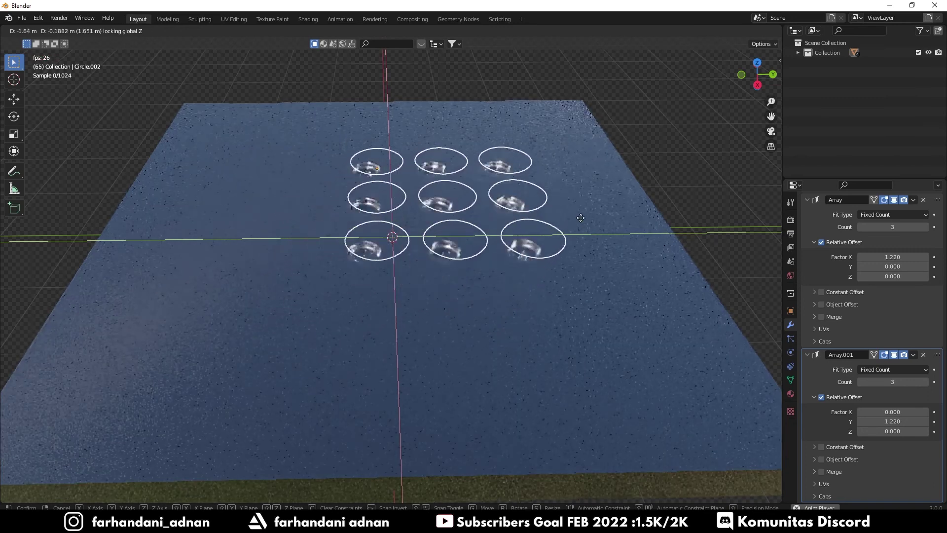
pyautogui.click(596, 204)
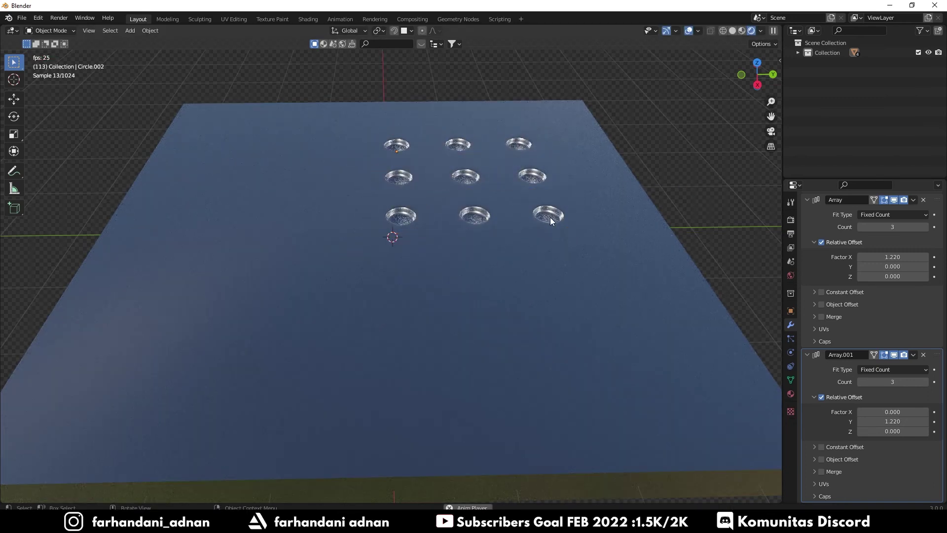
pyautogui.press('g')
pyautogui.hotkey('shift', 'z')
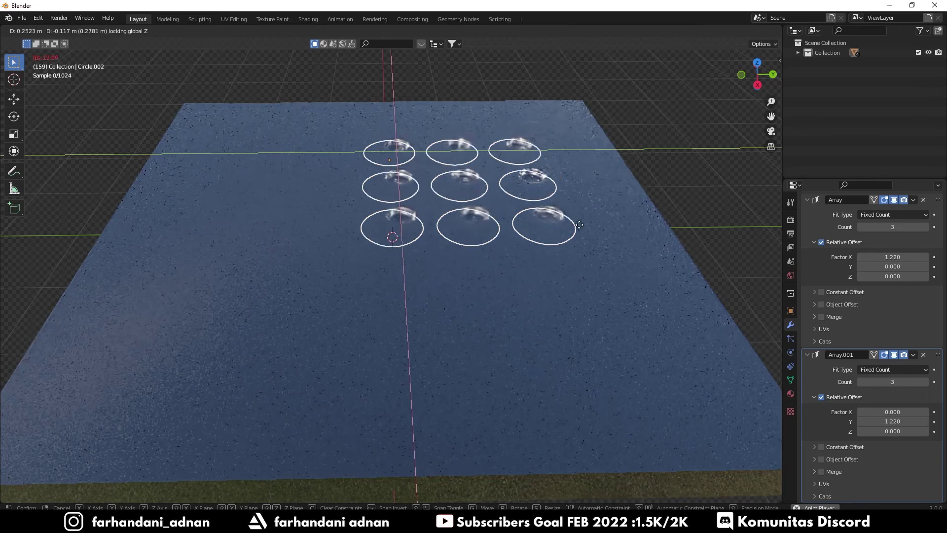
pyautogui.click(448, 220)
pyautogui.click(691, 185)
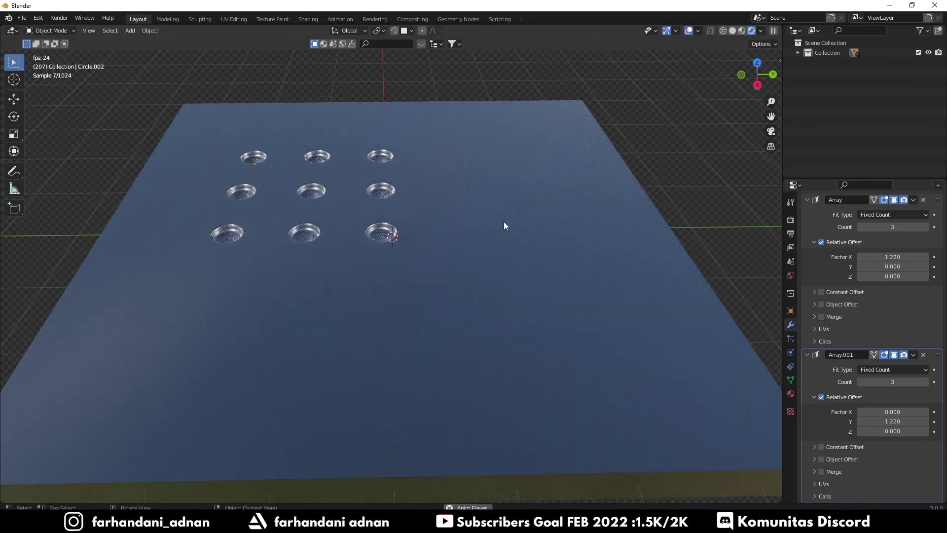
# Move the dimple grid with Z locked toward the slab's left middle, and on to its near central area
pyautogui.click(386, 235)
pyautogui.press('g')
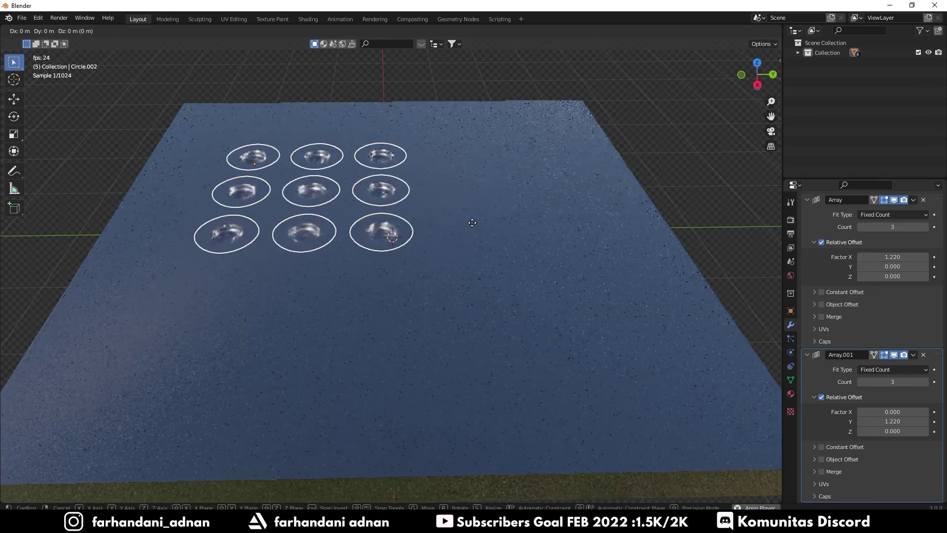
pyautogui.hotkey('shift', 'z')
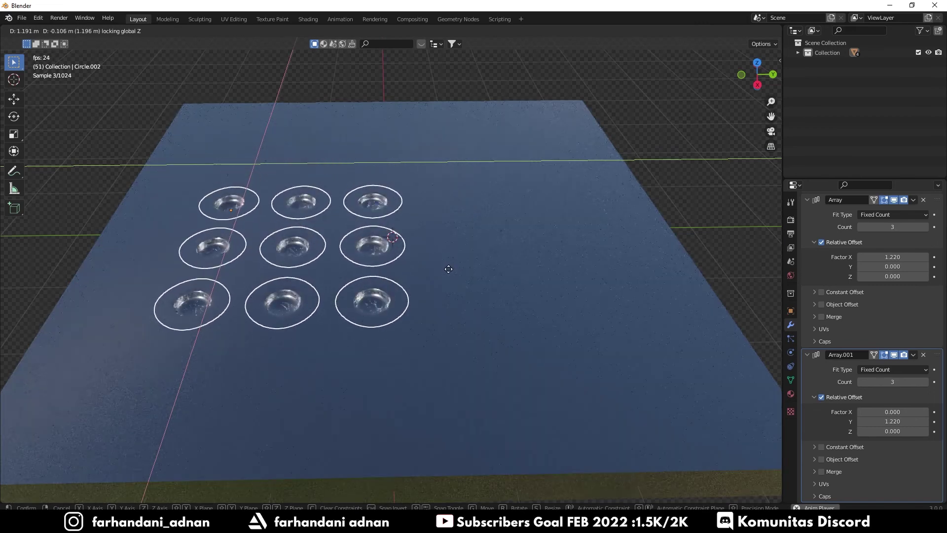
pyautogui.click(449, 270)
pyautogui.click(720, 198)
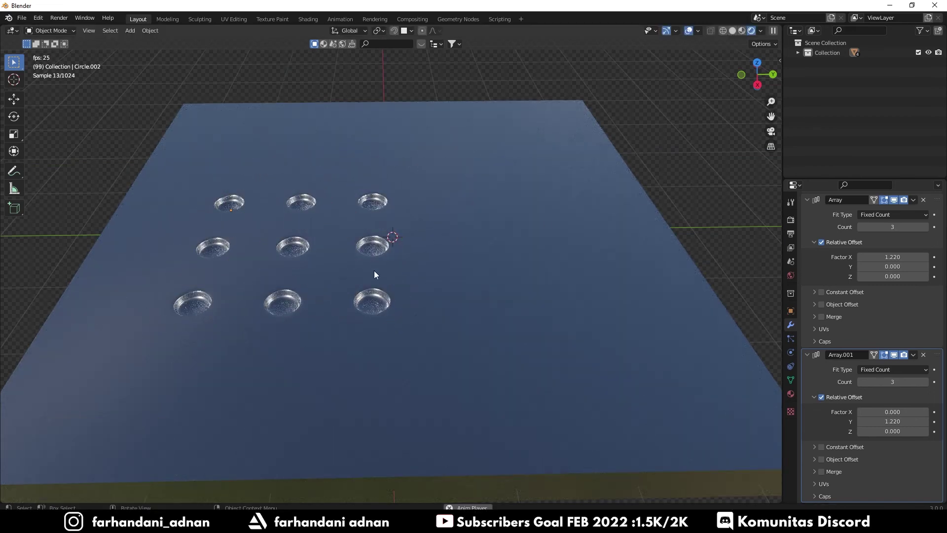
pyautogui.click(379, 305)
pyautogui.press('g')
pyautogui.hotkey('shift', 'z')
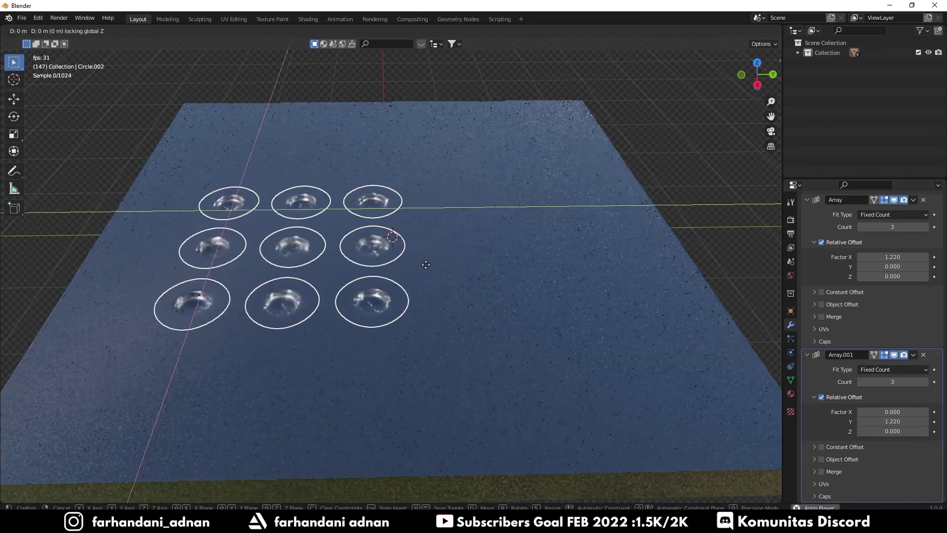
pyautogui.click(561, 311)
pyautogui.click(721, 227)
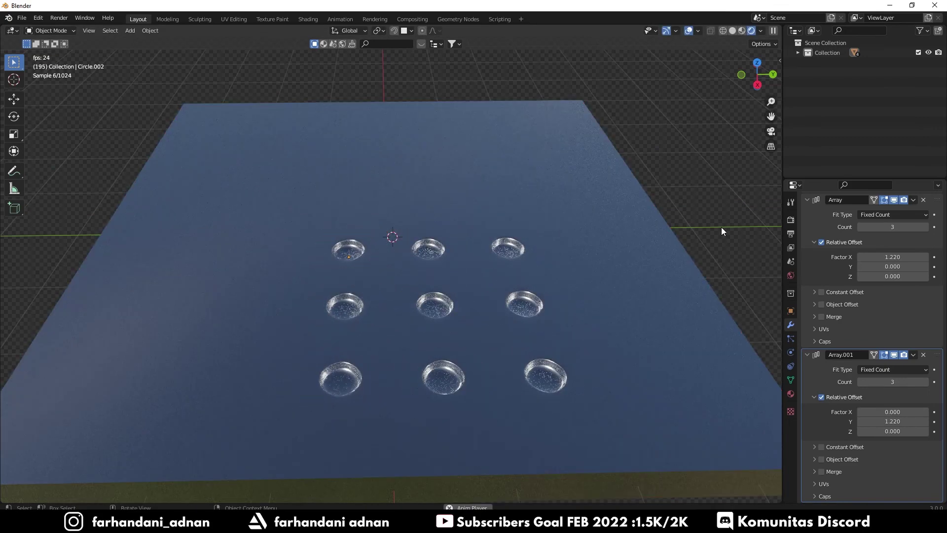
# Move the dimple grid with Z locked to the slab's near right area and up to its far right corner
pyautogui.click(545, 375)
pyautogui.press('g')
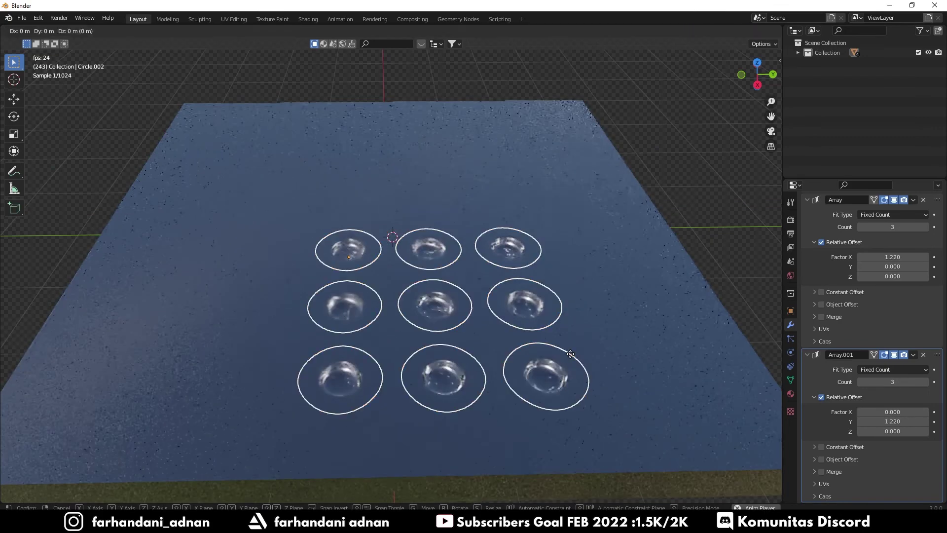
pyautogui.hotkey('shift', 'z')
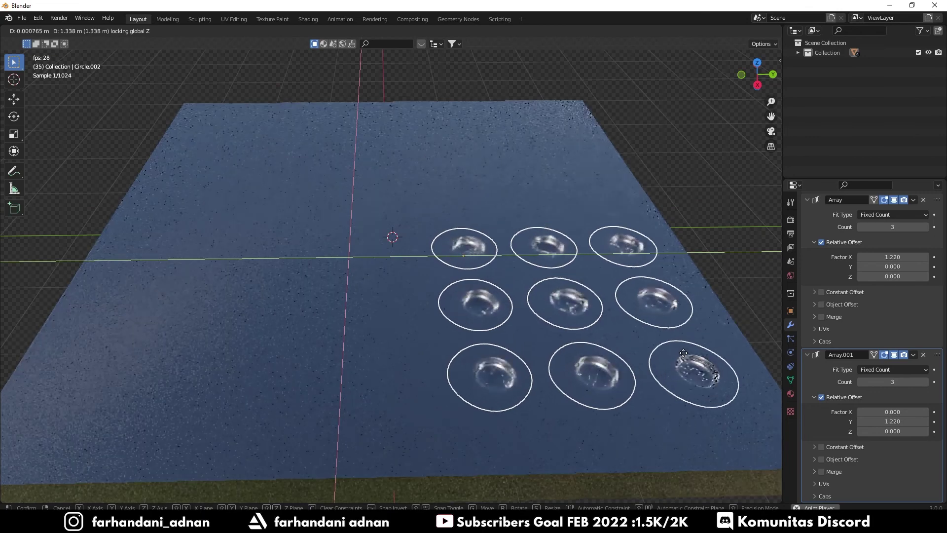
pyautogui.click(679, 353)
pyautogui.click(747, 272)
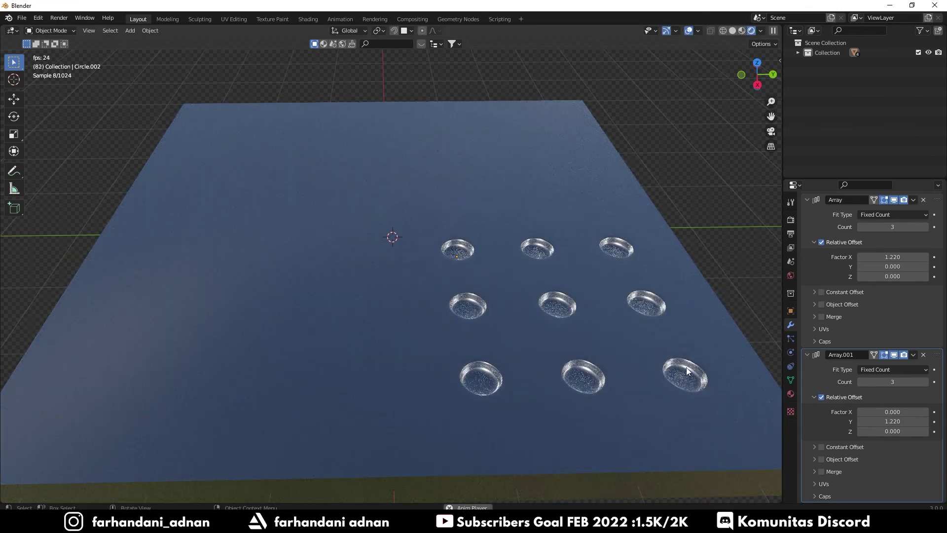
pyautogui.click(684, 375)
pyautogui.press('g')
pyautogui.hotkey('shift', 'z')
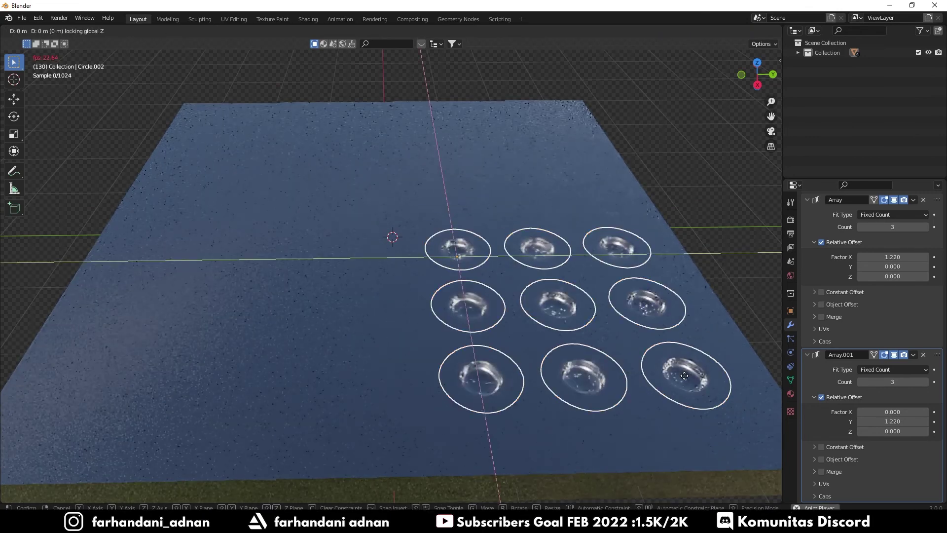
pyautogui.click(674, 275)
pyautogui.click(716, 223)
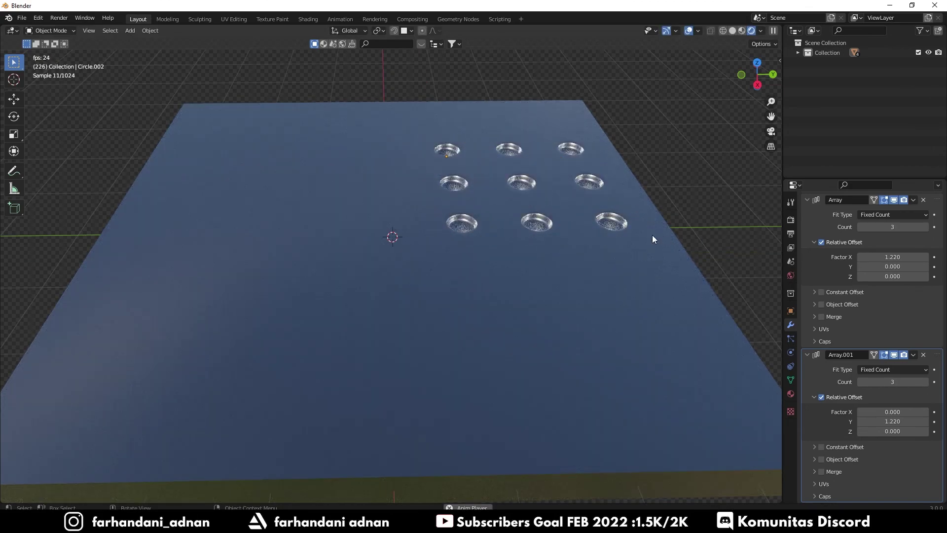
# Place the dimple grid around the slab's centre by moving it about 1.18 m on X and -1.81 m on Y, Z locked
pyautogui.click(606, 230)
pyautogui.press('g')
pyautogui.hotkey('shift', 'z')
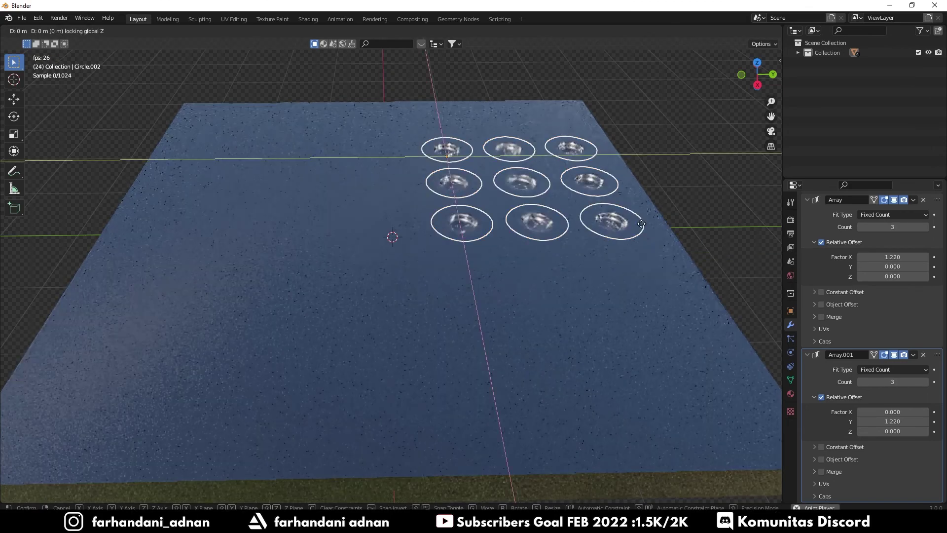
pyautogui.click(598, 240)
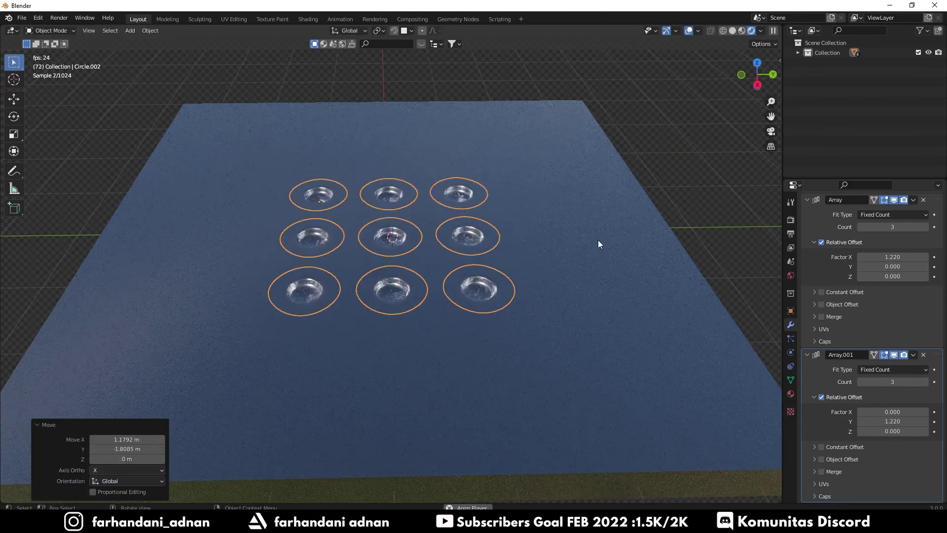
pyautogui.click(598, 239)
pyautogui.scroll(2, 487, 251)
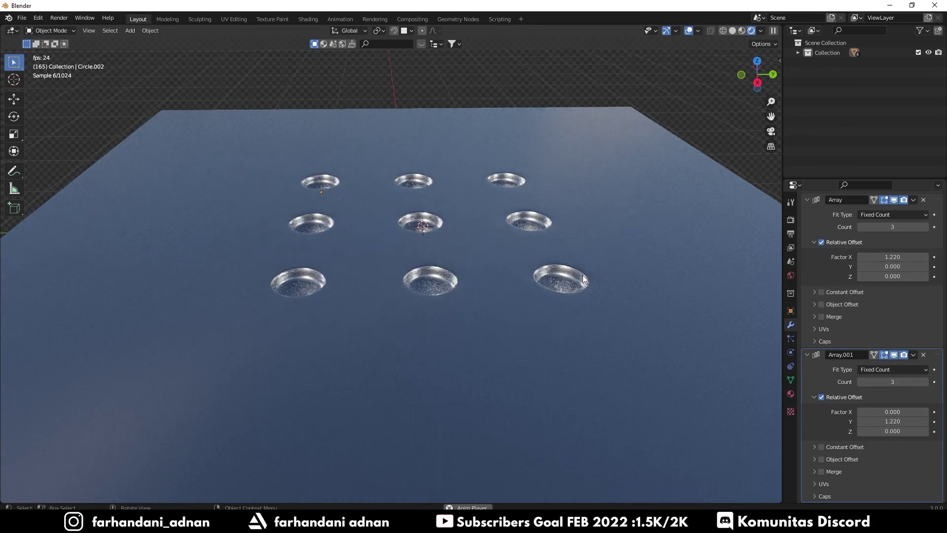
pyautogui.moveTo(582, 278); pyautogui.dragTo(579, 275, button='middle')
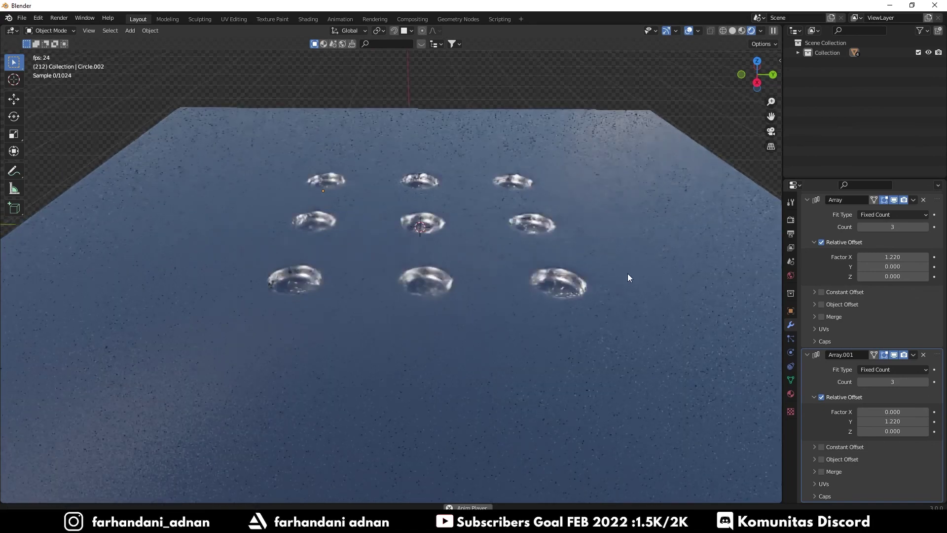